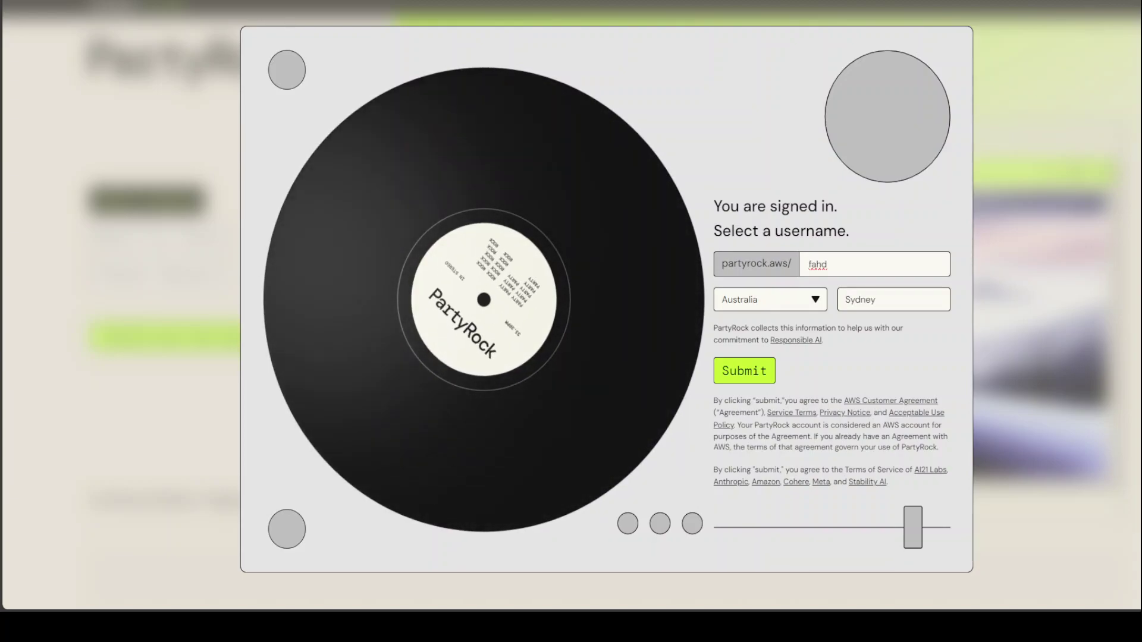
Step: Submit the chosen username, country and city to complete PartyRock sign-in
click(741, 371)
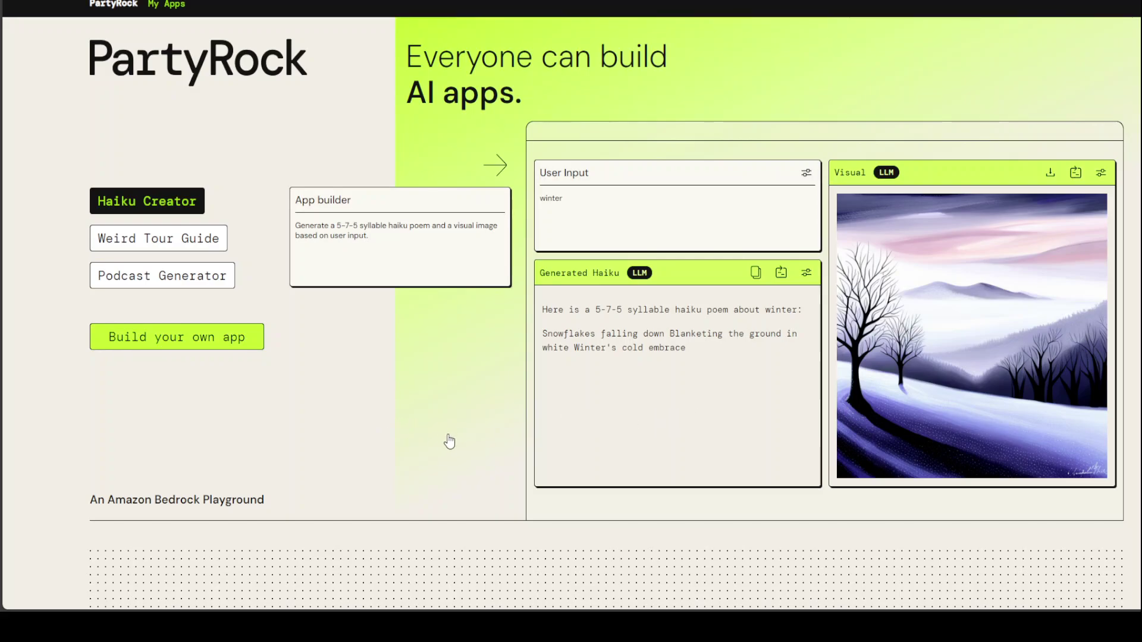
scroll(417, 428, down, 10)
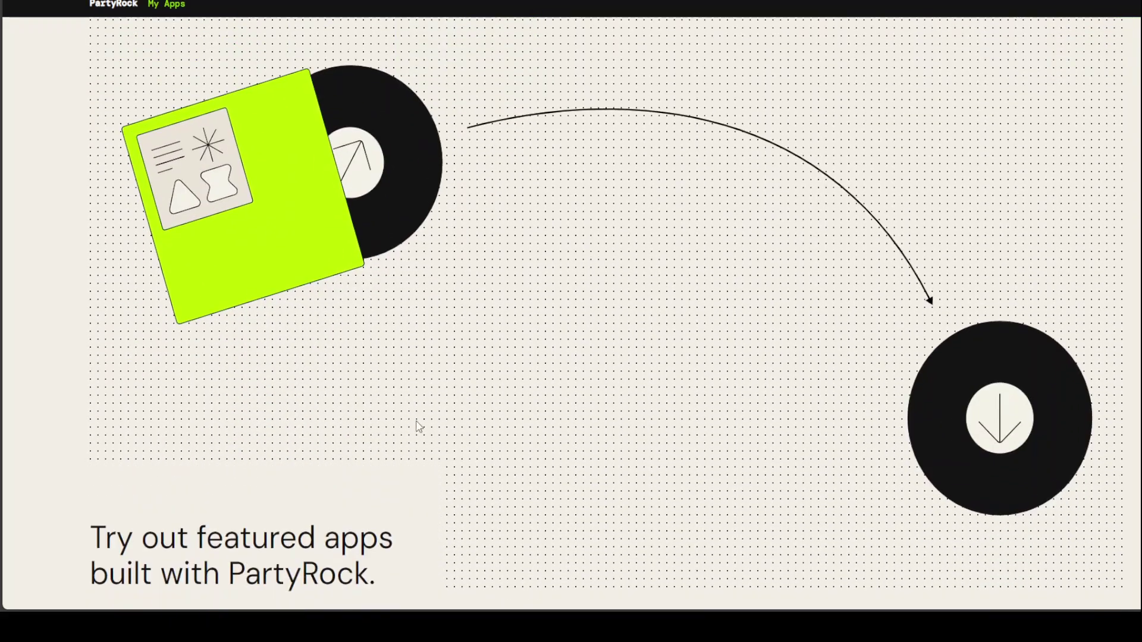
scroll(419, 426, down, 5)
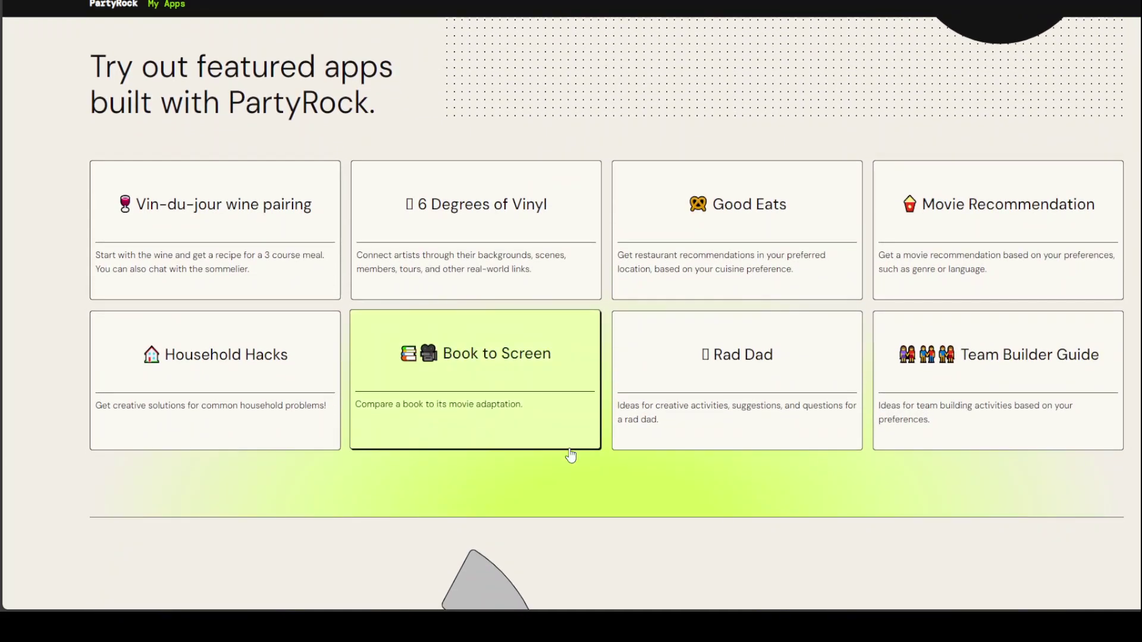
scroll(674, 462, down, 10)
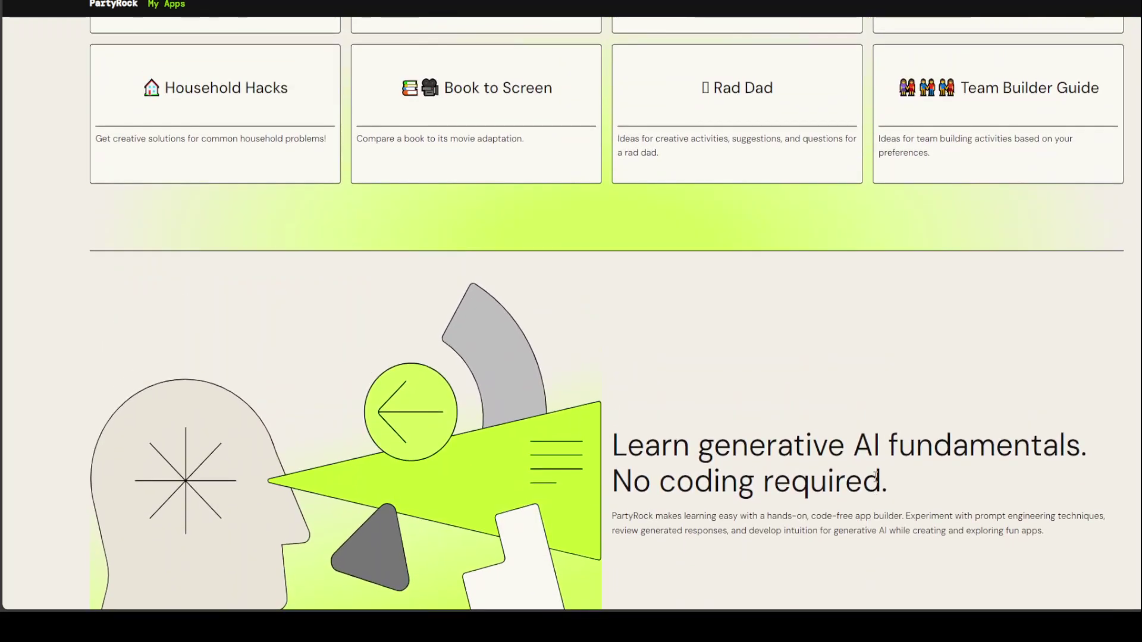
scroll(745, 487, down, 5)
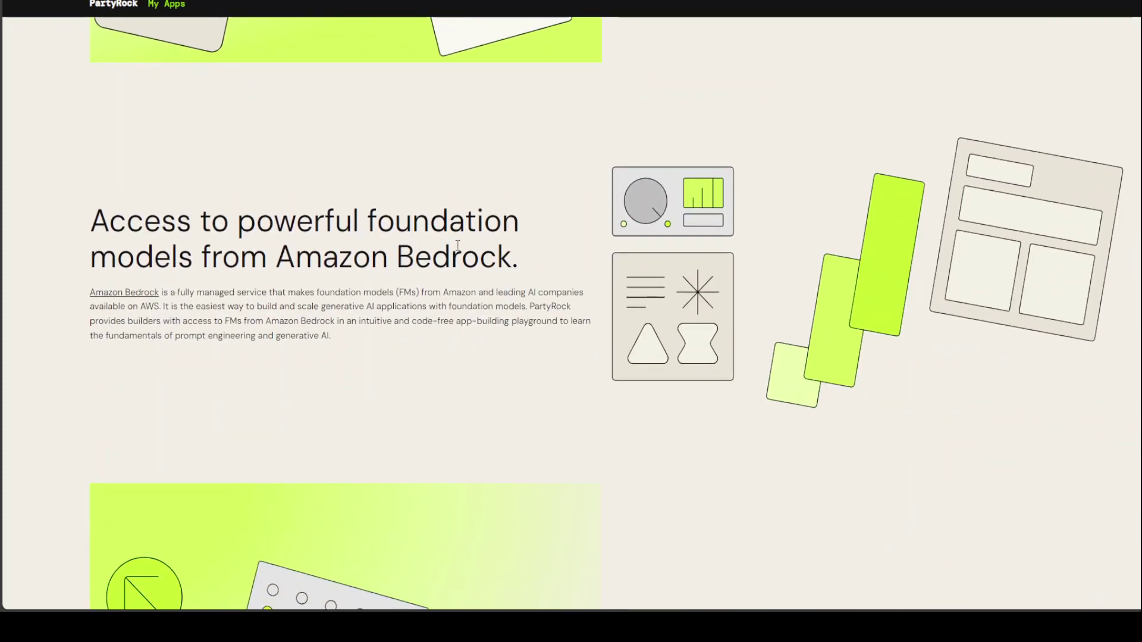
scroll(756, 457, up, 15)
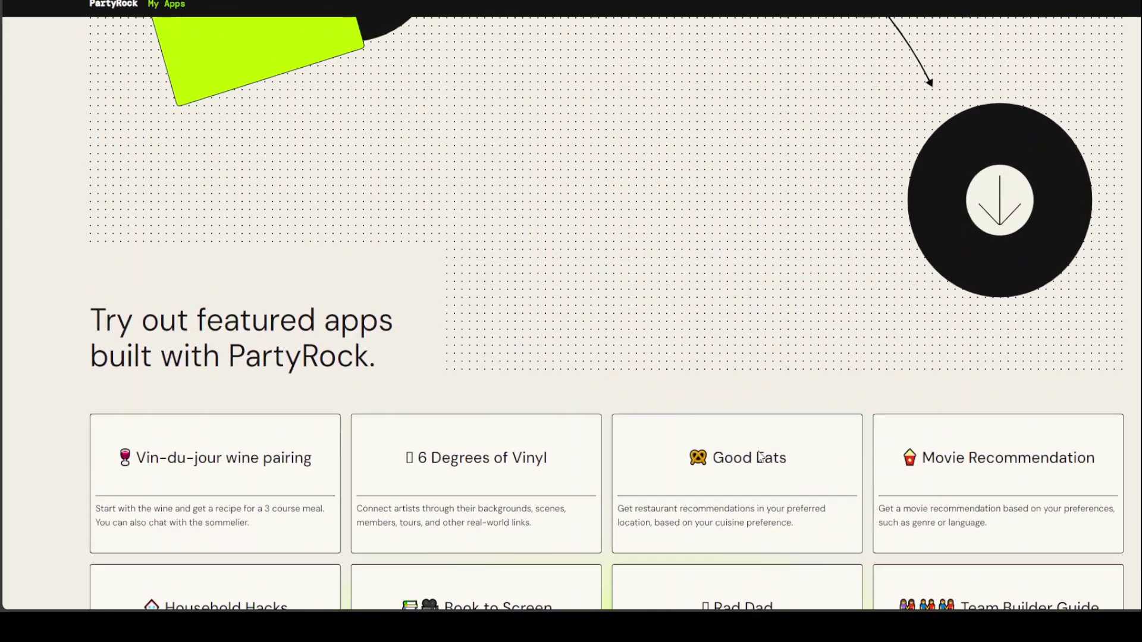
scroll(764, 458, up, 8)
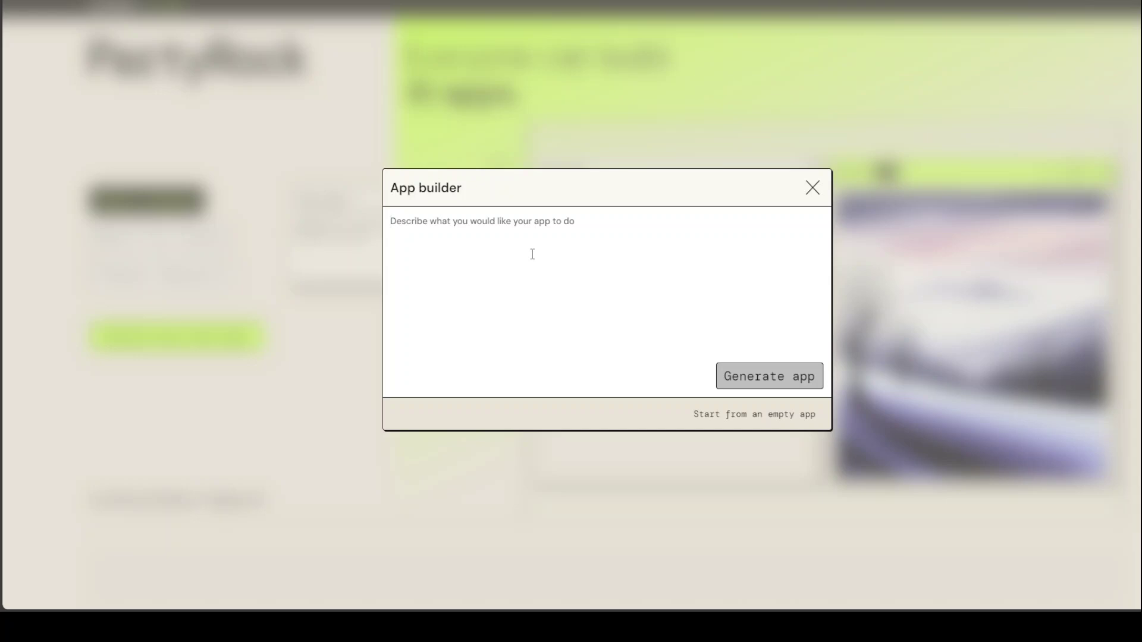
Step: Describe an app giving customized, easy-to-follow guidance on climbing K-2, then generate it
text(Gen)
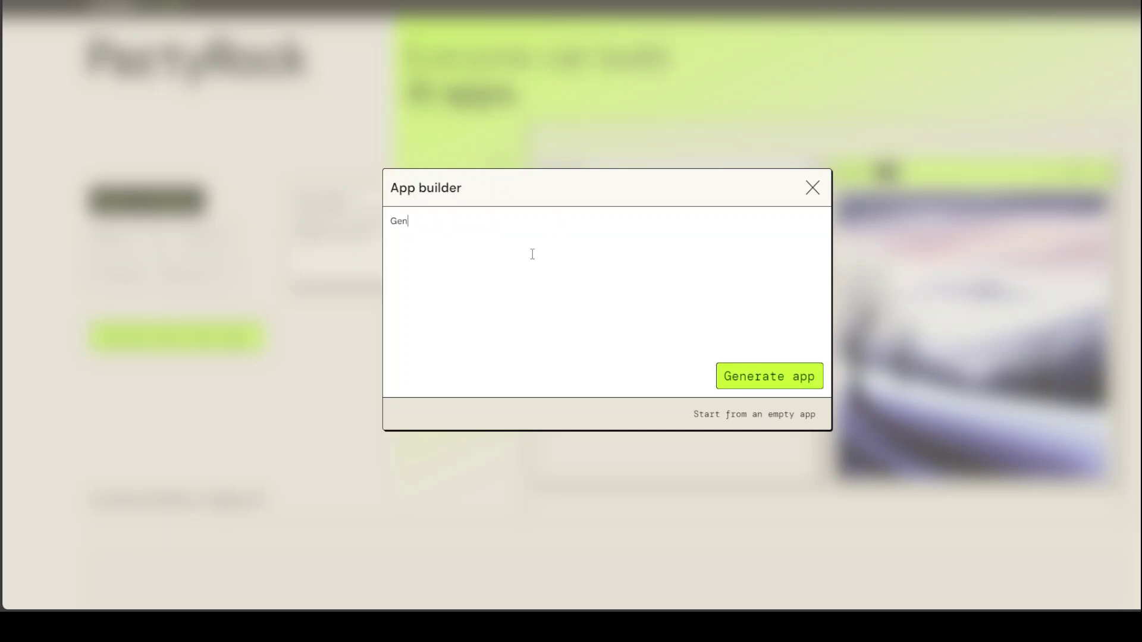
text(erate a customized , easy to follow response that tells)
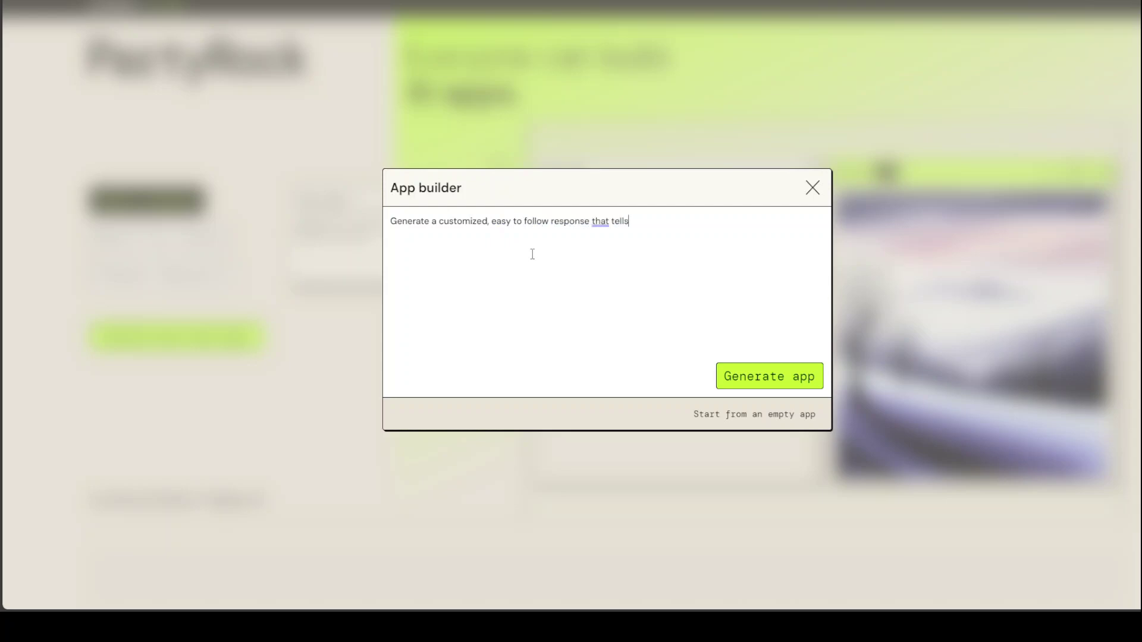
text( the requester how to climb the K)
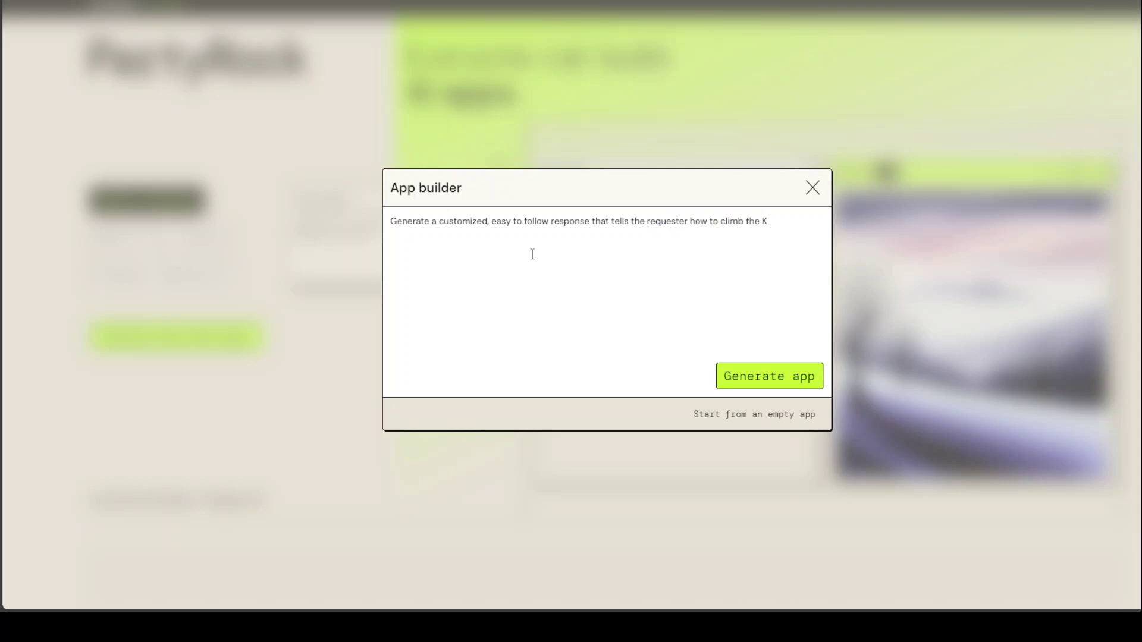
text(-2 mountain in Pakistan.)
click(783, 381)
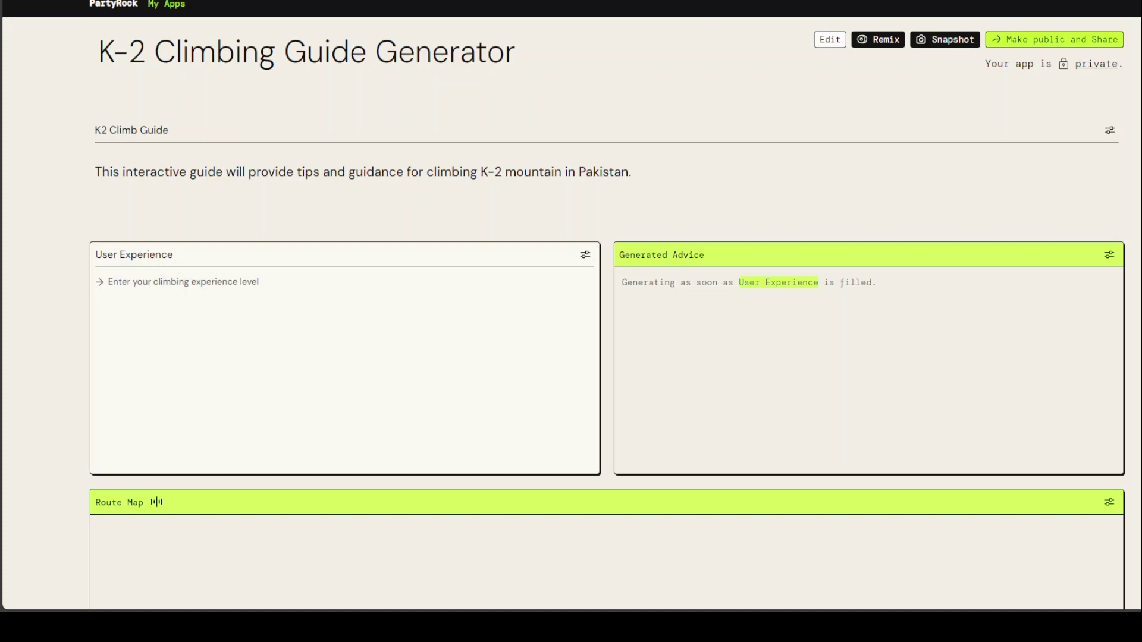
Step: Enter 'Beginner' as the User Experience and scroll through the generated widgets
click(284, 313)
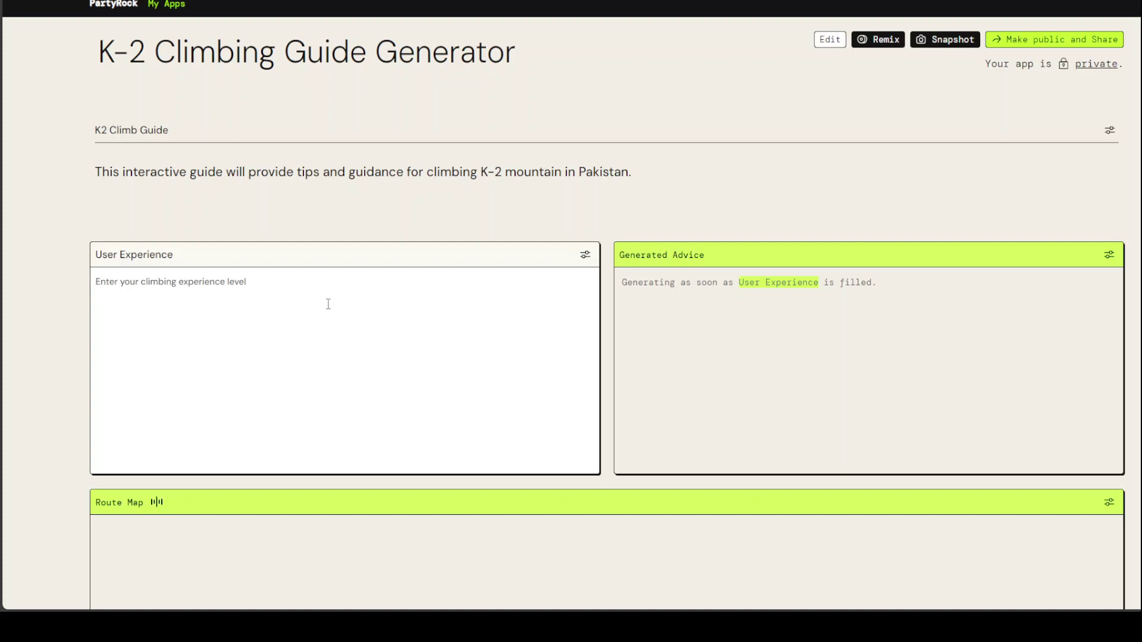
text(Beginner)
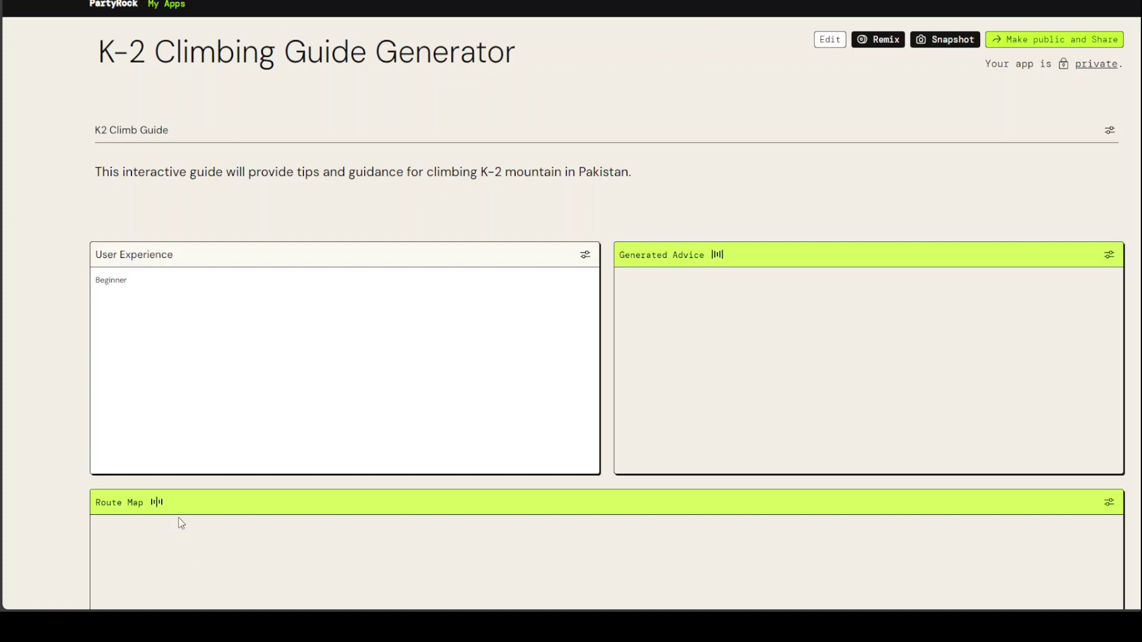
scroll(318, 499, down, 3)
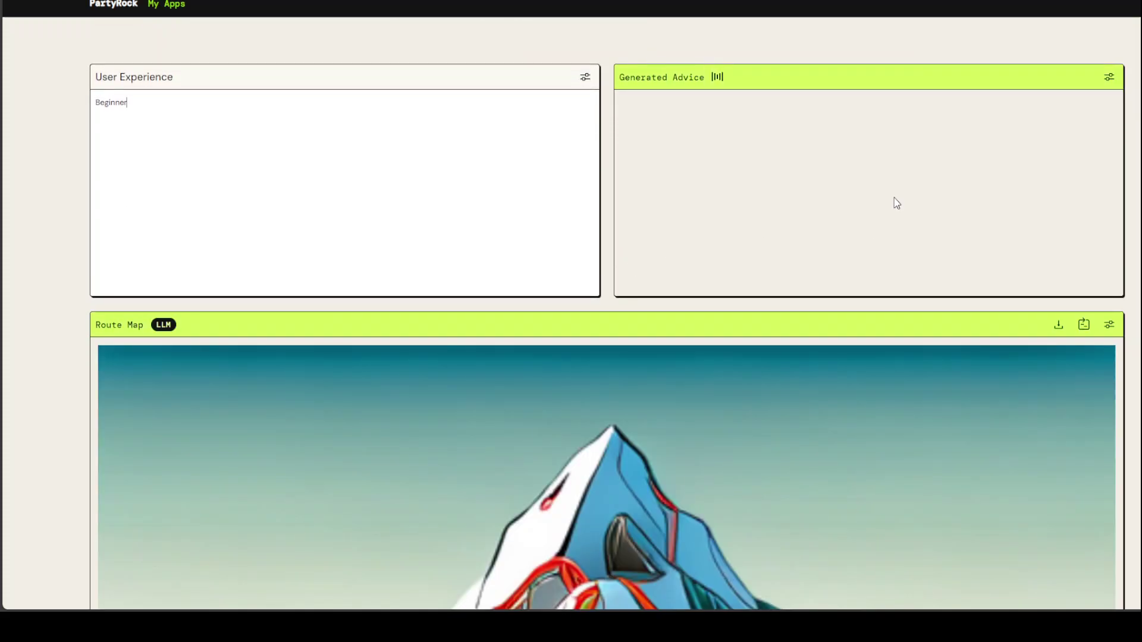
scroll(427, 428, down, 2)
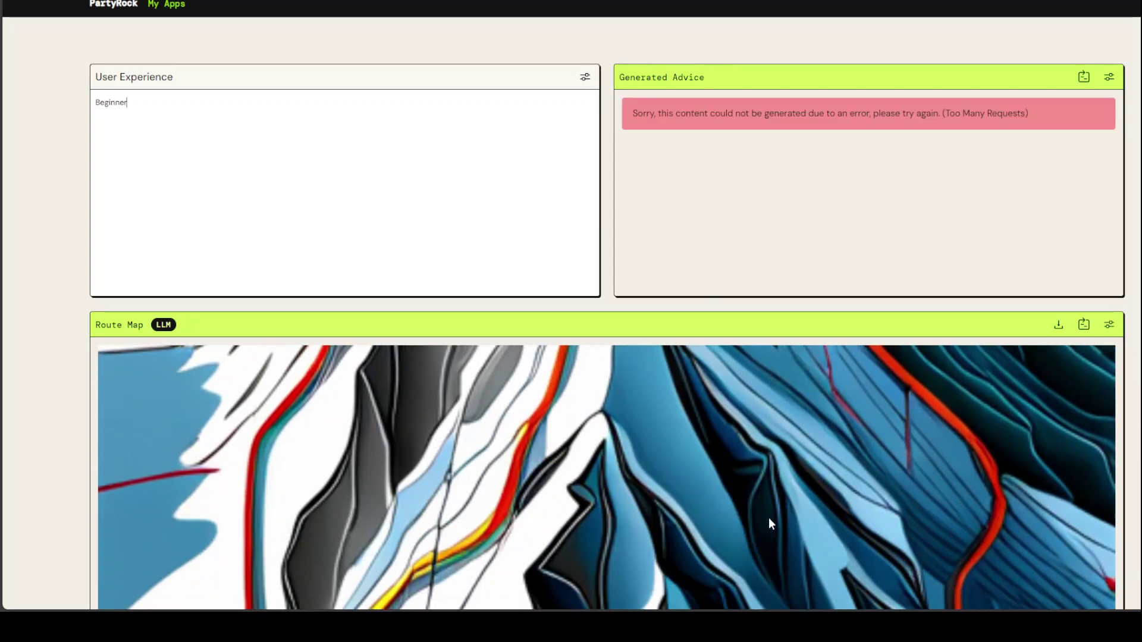
scroll(801, 448, down, 8)
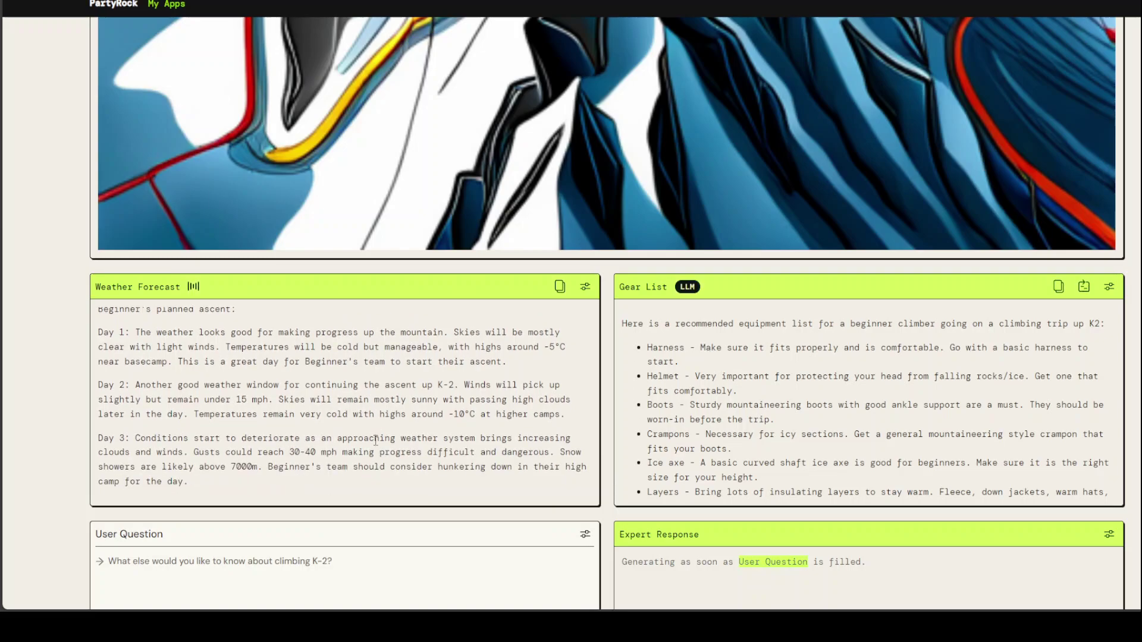
scroll(470, 541, down, 4)
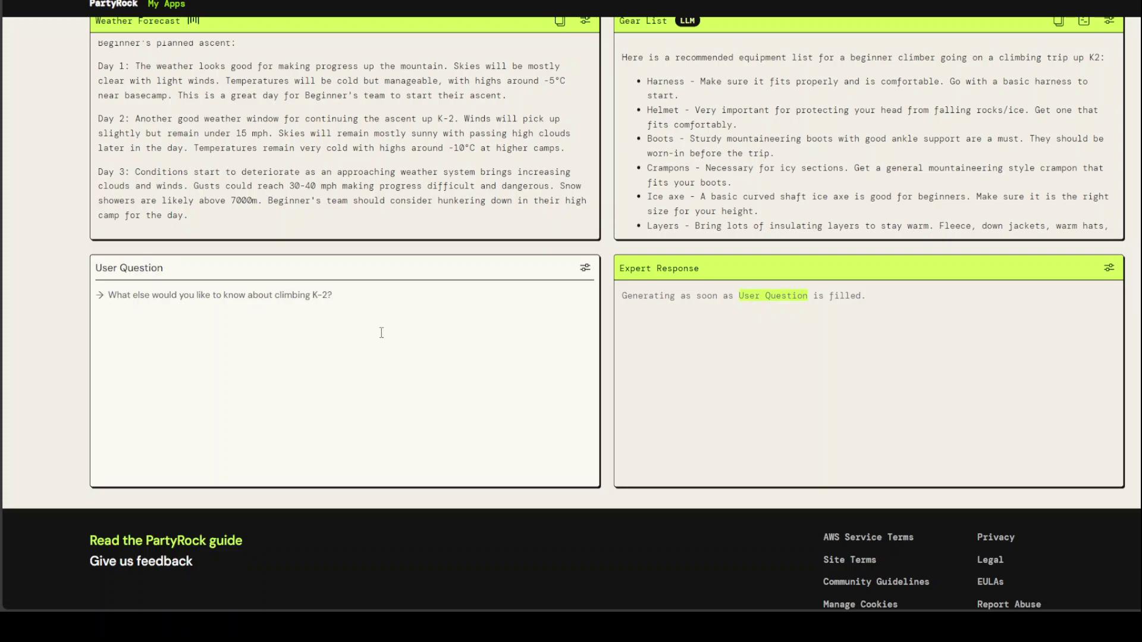
scroll(892, 345, up, 15)
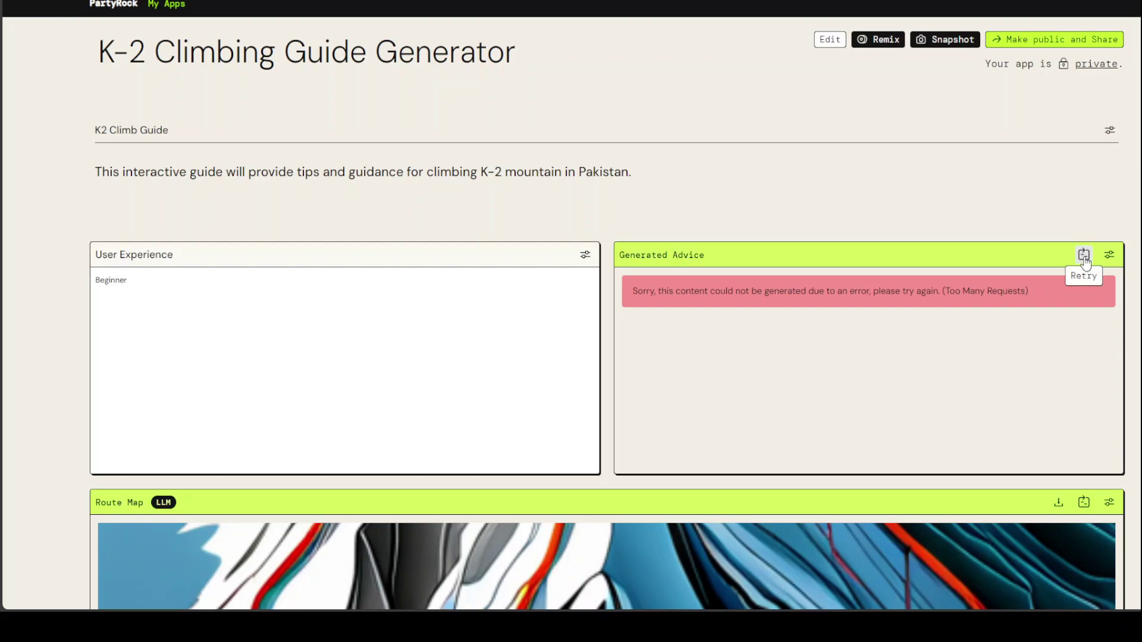
Step: Retry the failed Generated Advice to get beginner K2 tips, then make the app public
click(1084, 255)
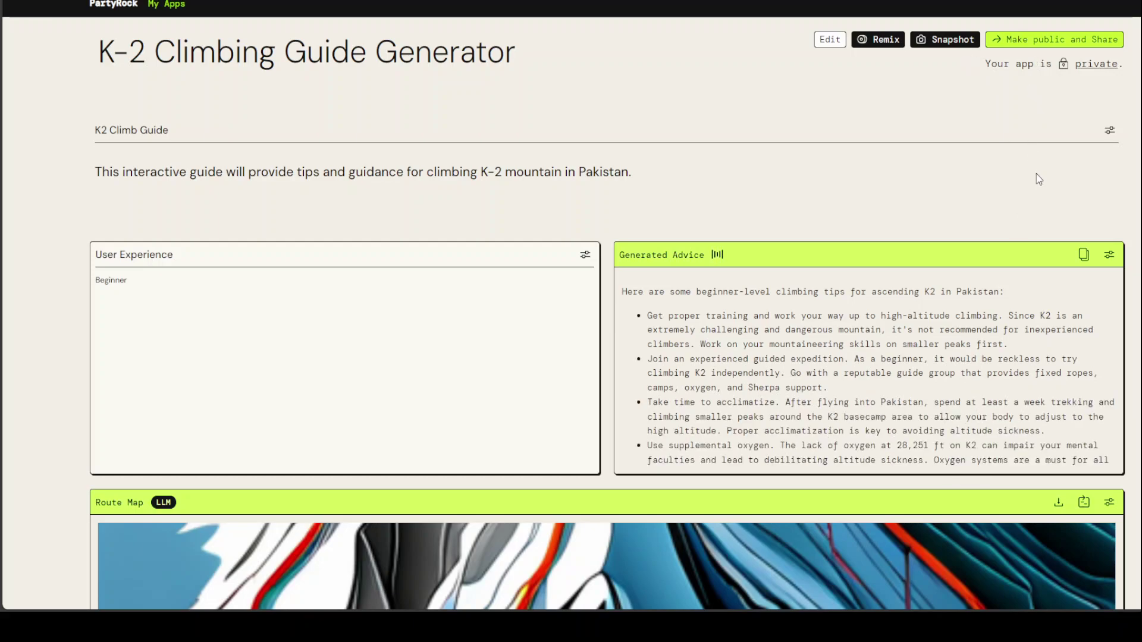
click(1051, 40)
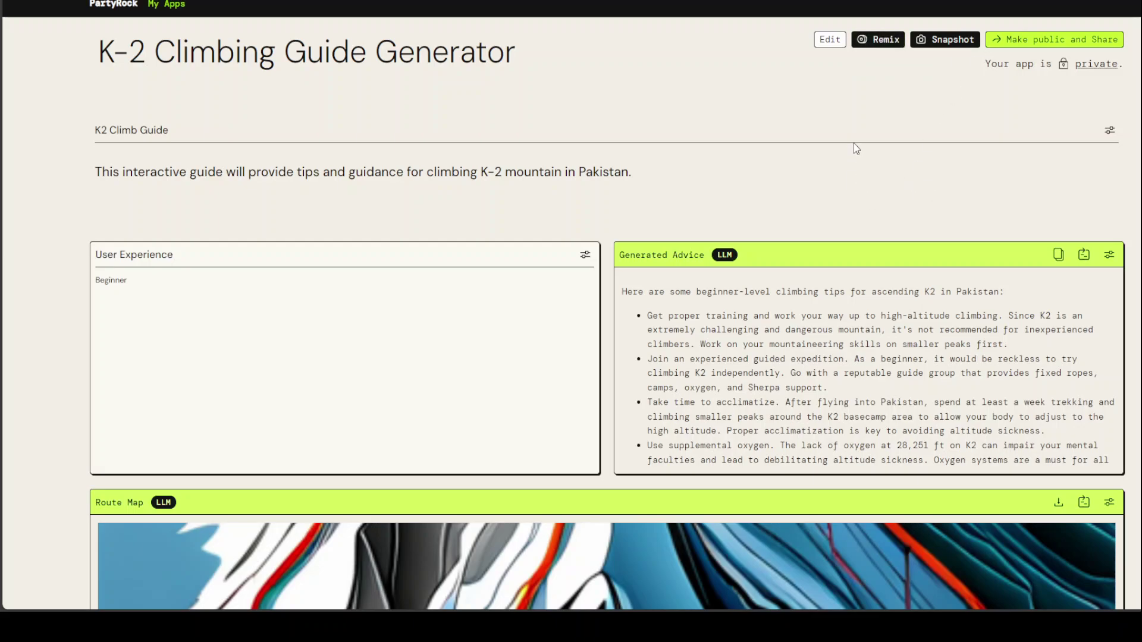
Step: Submit 'Do I need any permits?' as the User Question for an expert answer
scroll(1112, 363, down, 8)
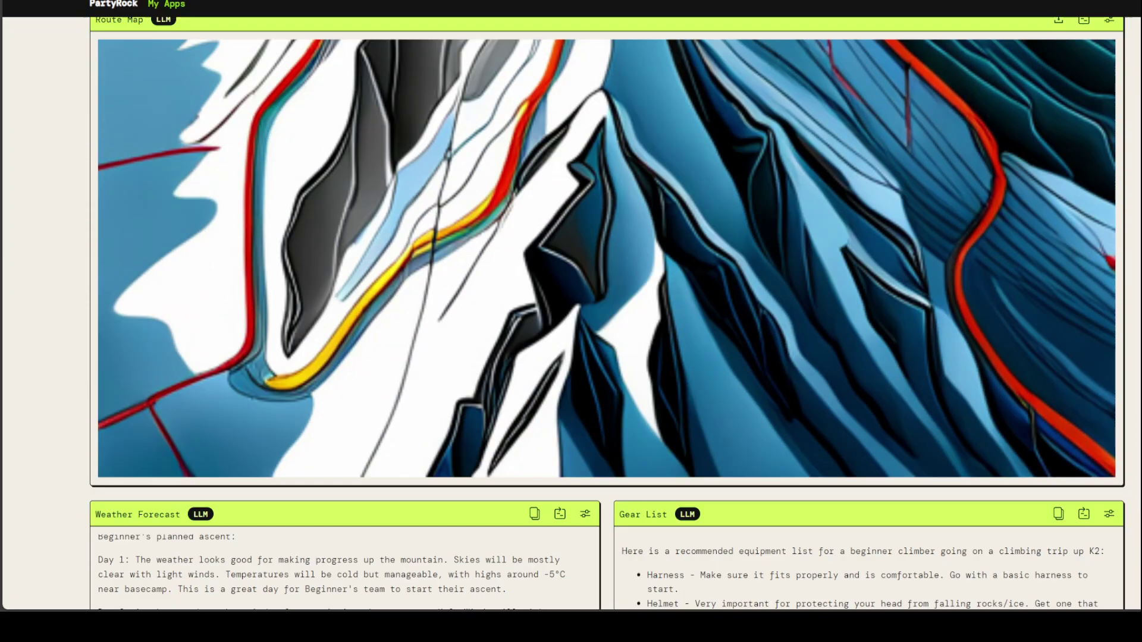
scroll(518, 311, down, 10)
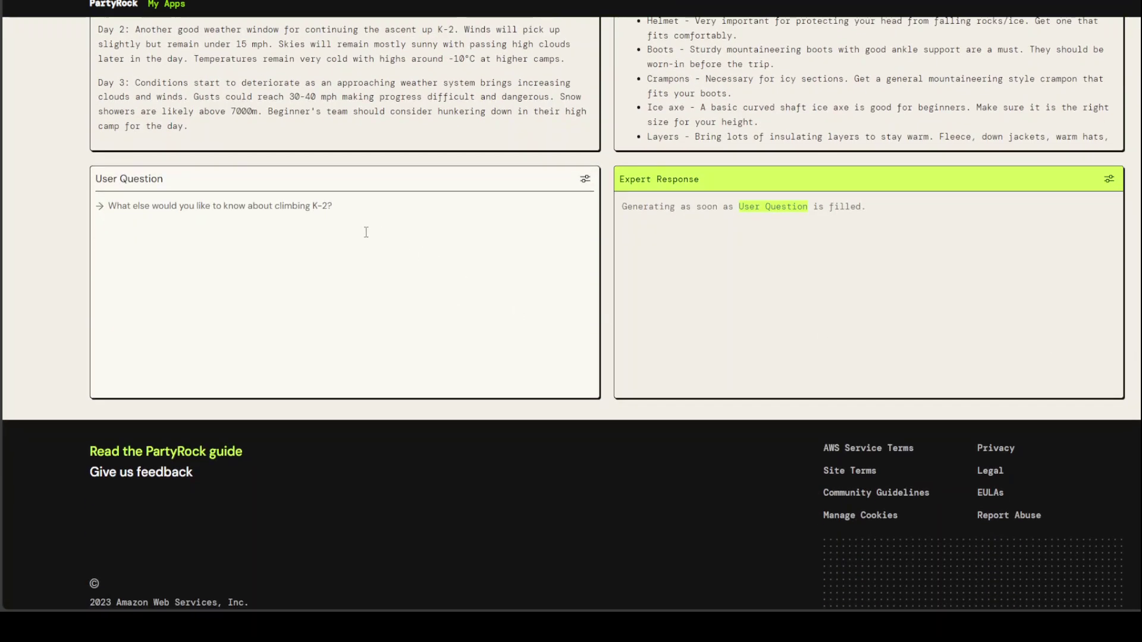
click(368, 217)
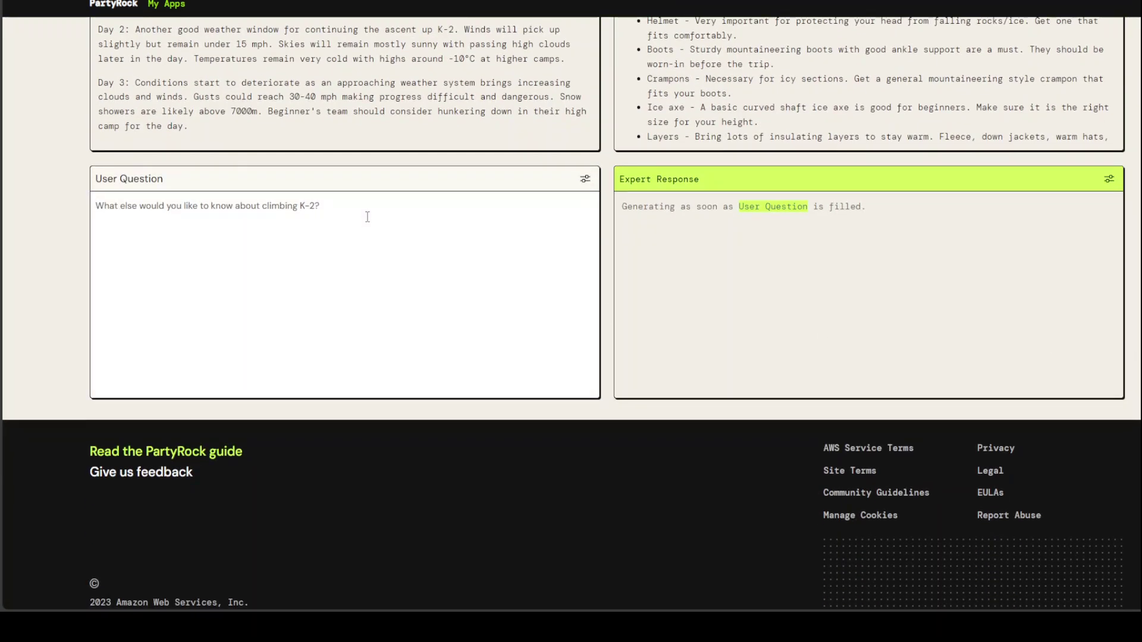
text(Do)
key(BackSpace)
key(BackSpace)
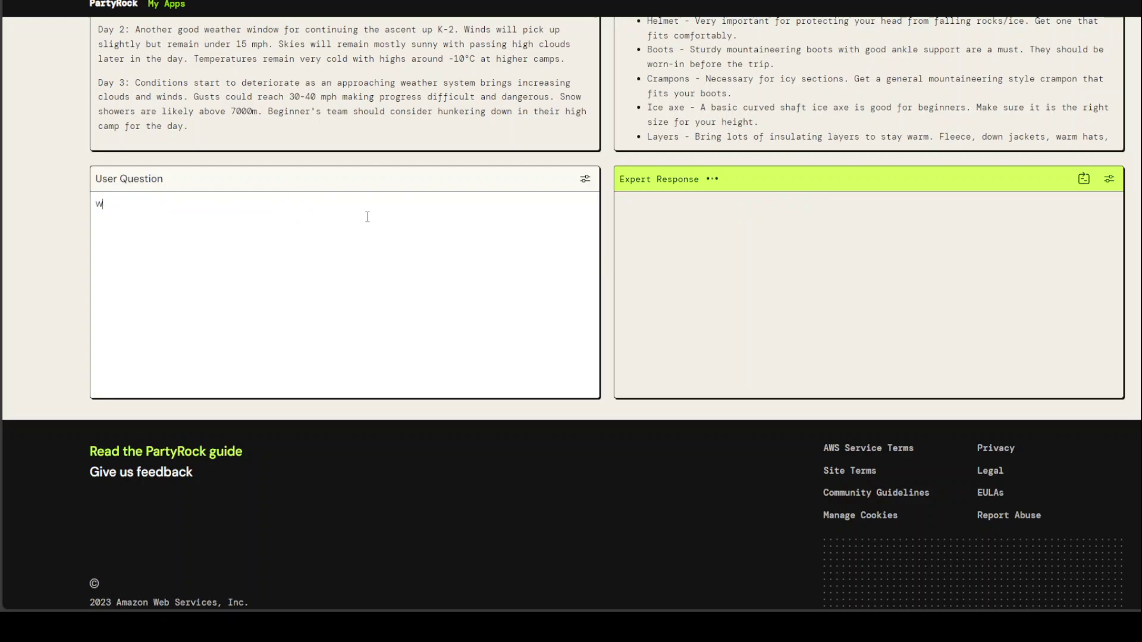
text(Do)
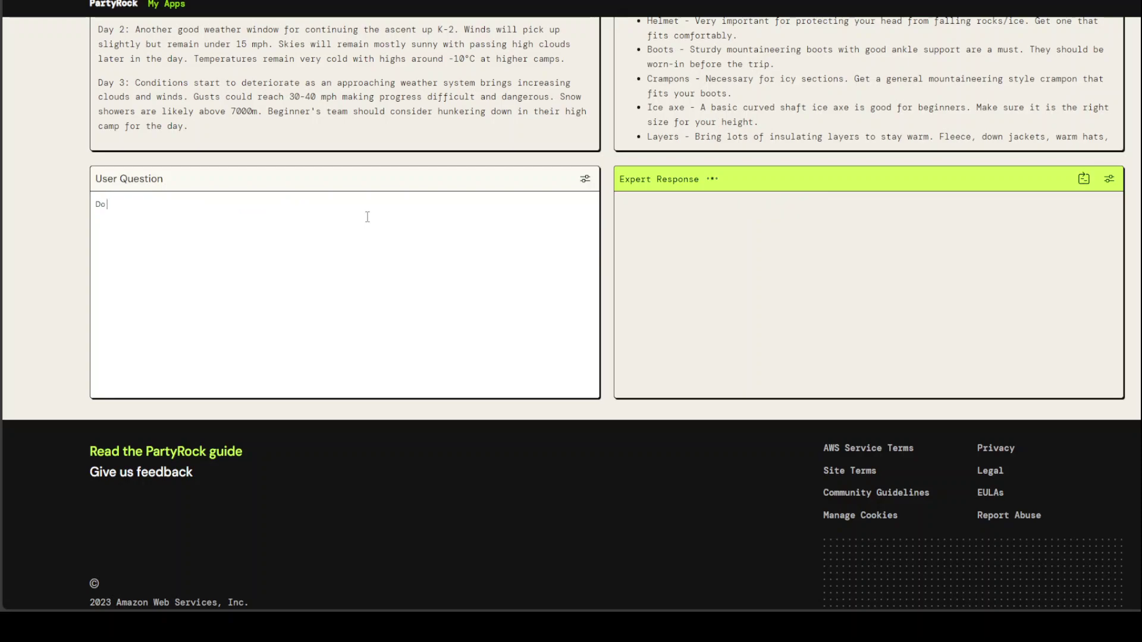
text( I need any permits?)
key(Return)
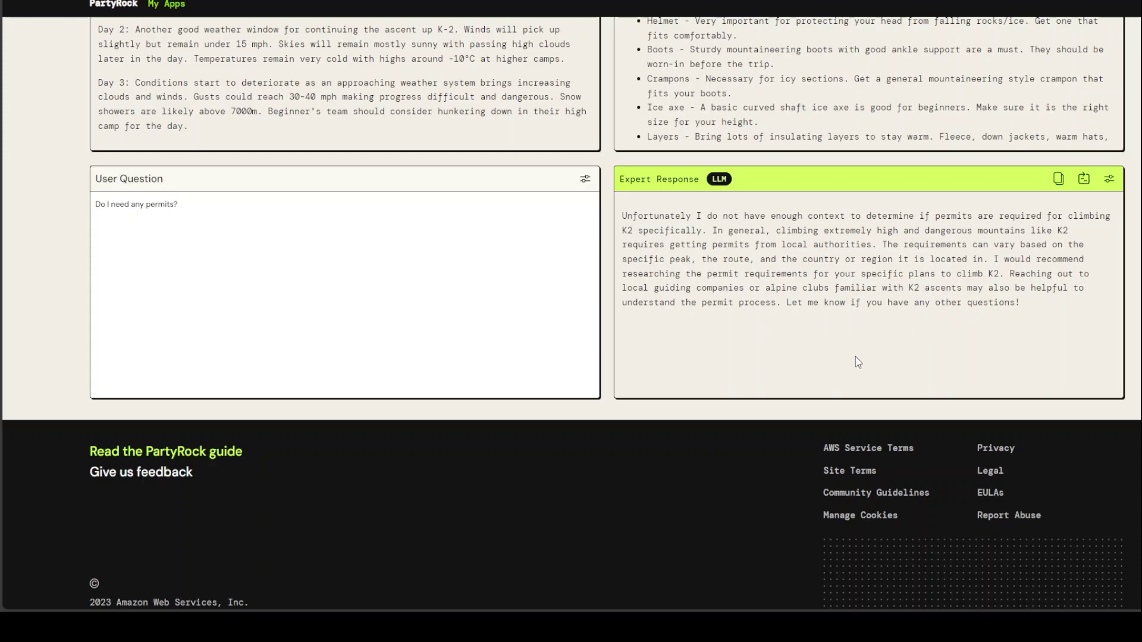
scroll(788, 356, up, 15)
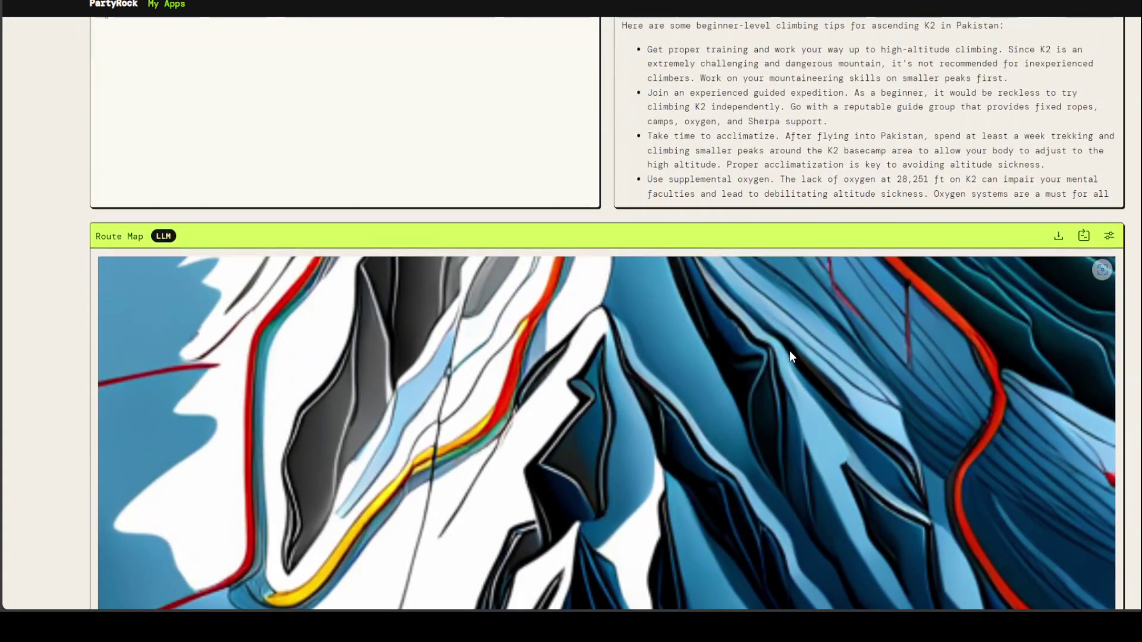
scroll(790, 351, down, 7)
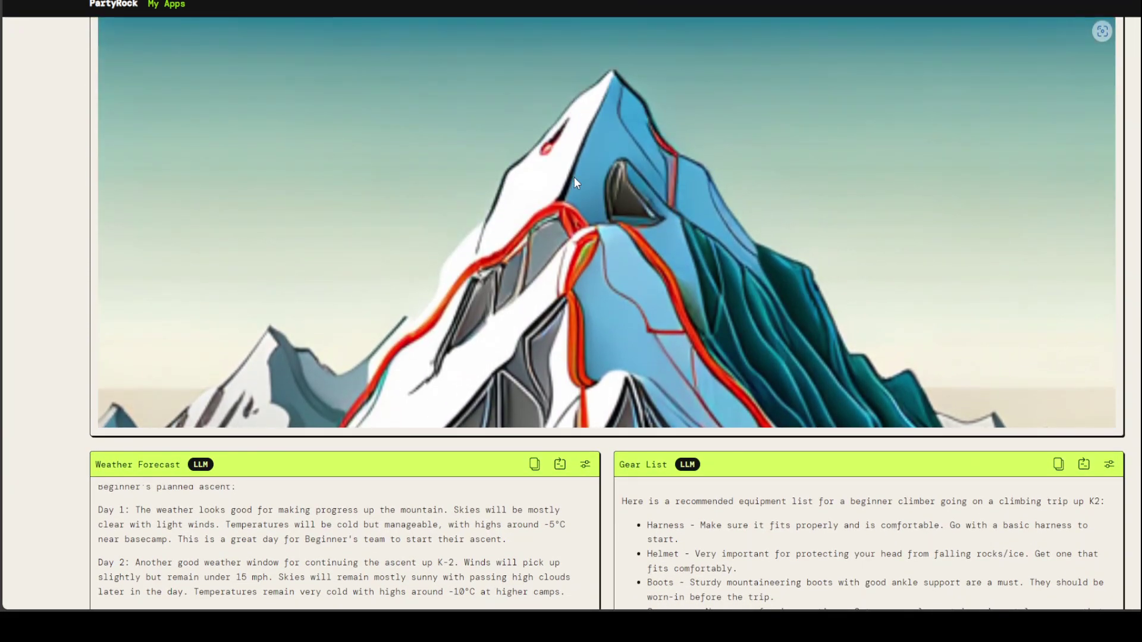
scroll(655, 333, up, 5)
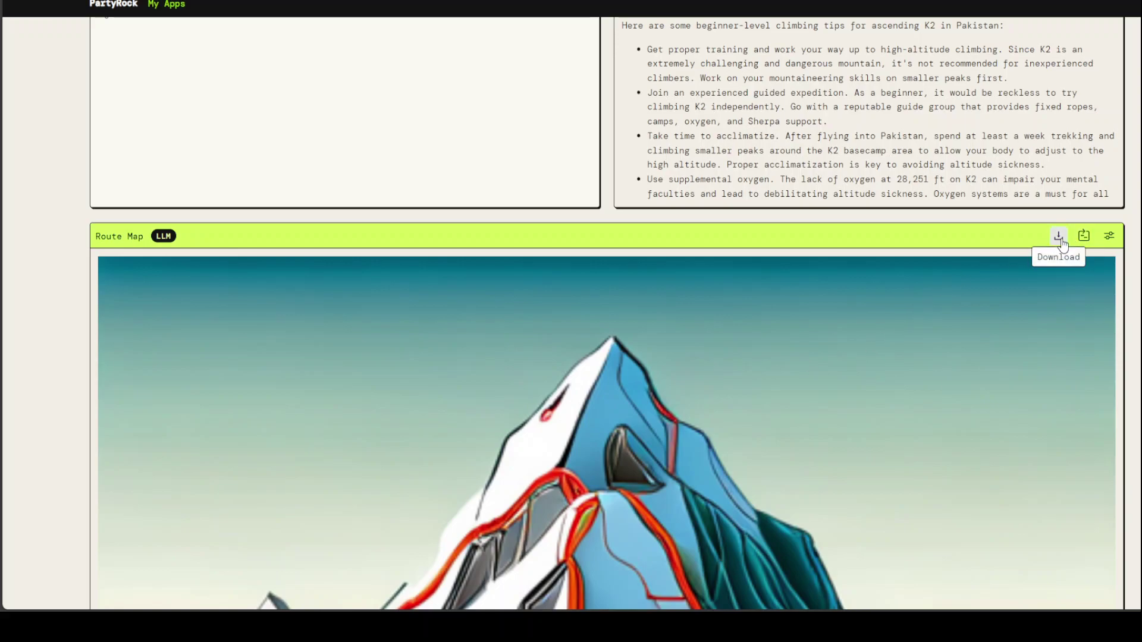
Step: Open the Route Map edit panel and select its image description text
click(1109, 238)
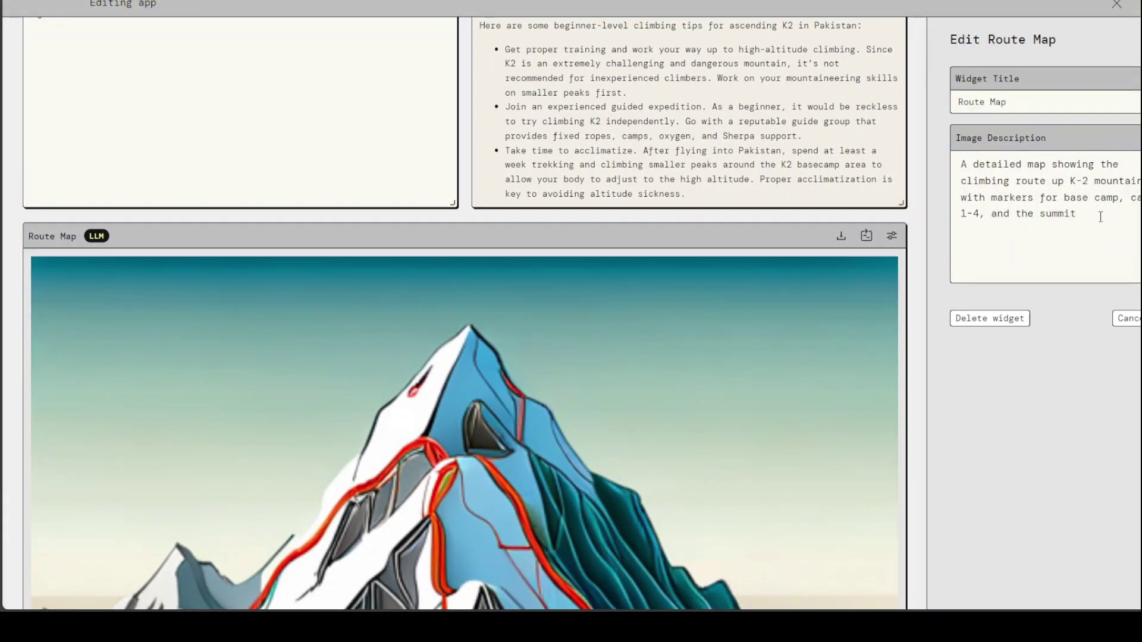
drag(1100, 216, 935, 171)
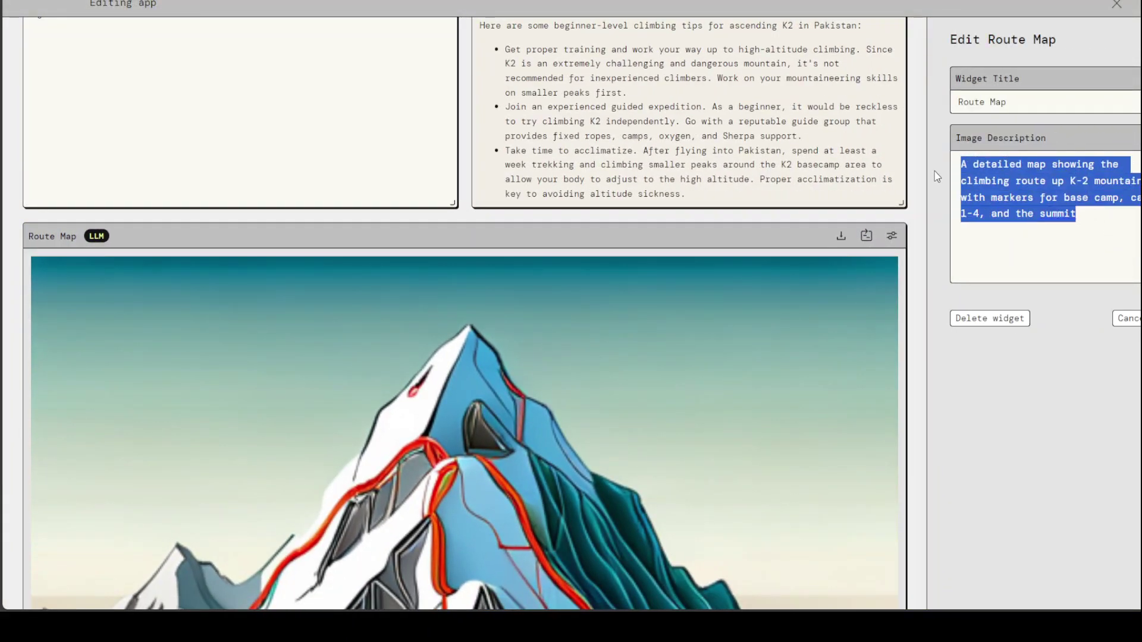
click(1030, 235)
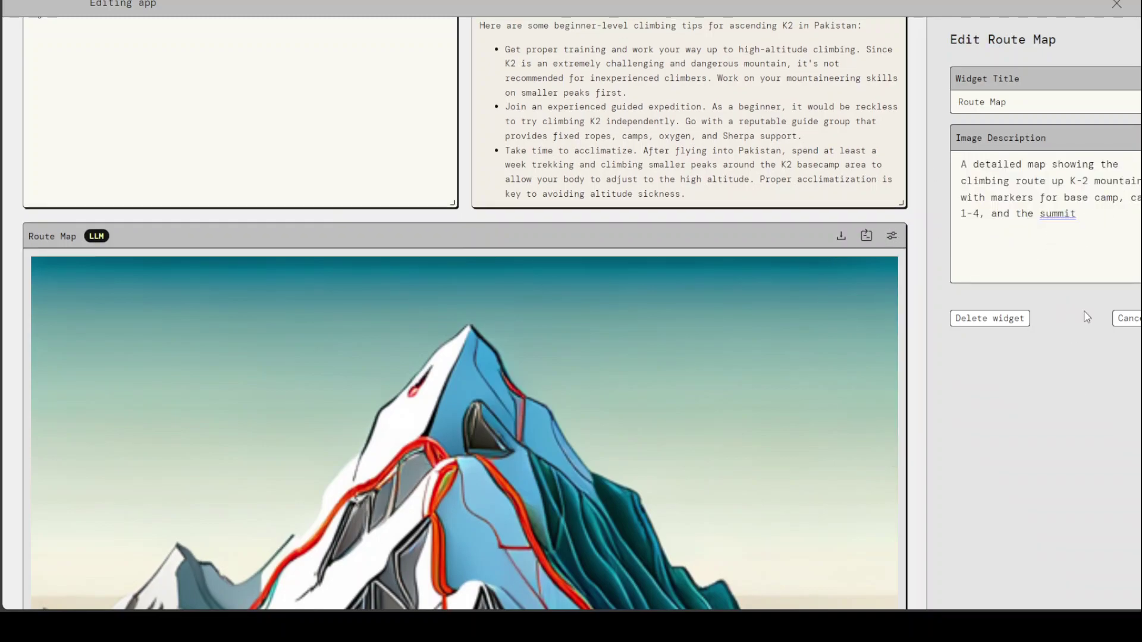
Step: Cancel the Edit Route Map panel and scroll back to the top of the app
click(1128, 319)
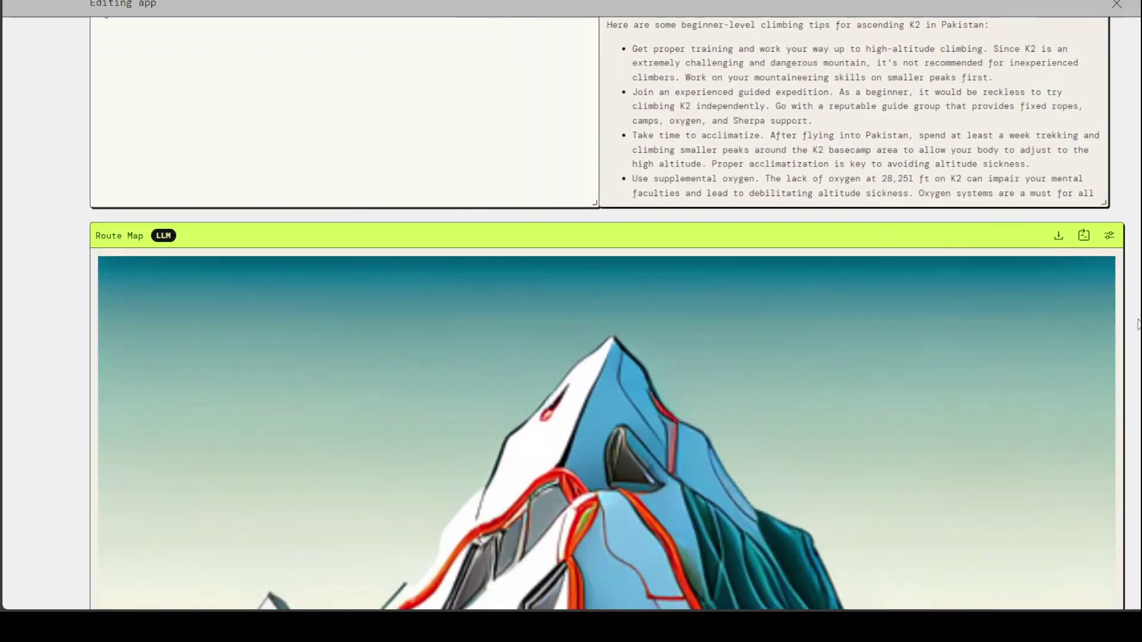
scroll(899, 386, up, 5)
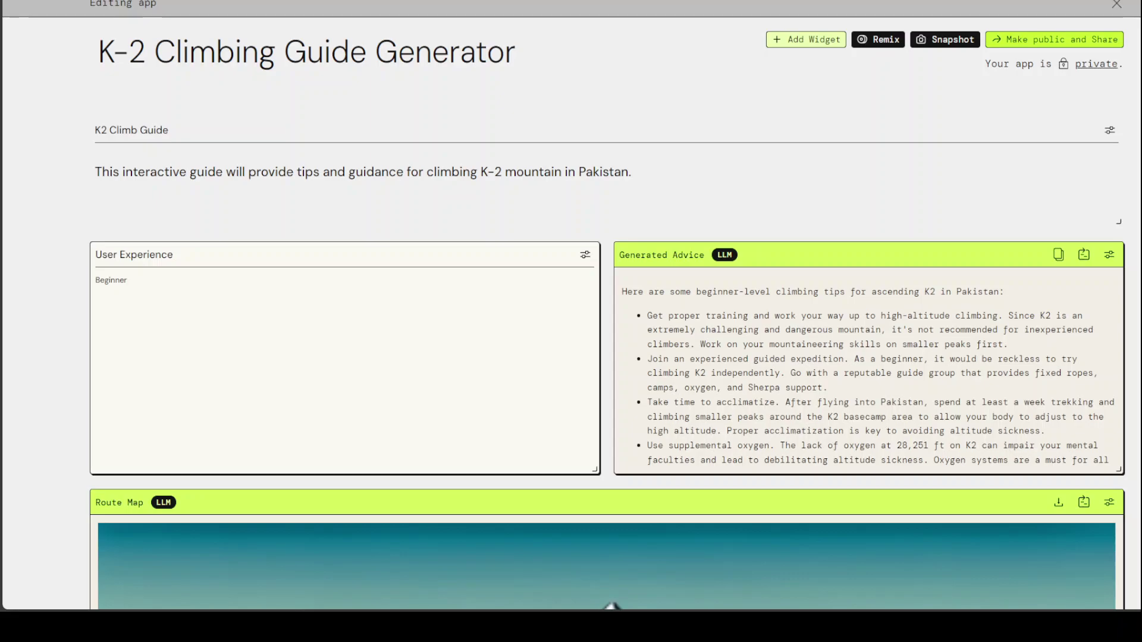
Step: Add an Image Generation widget and retitle it from widget8 to MyImage
click(806, 39)
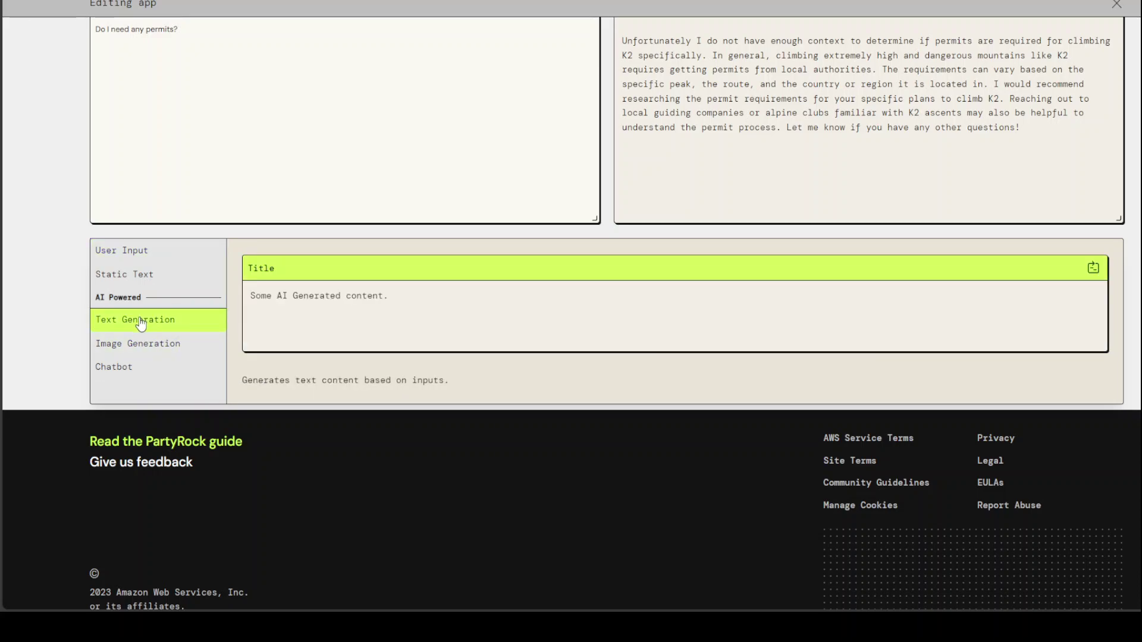
click(136, 343)
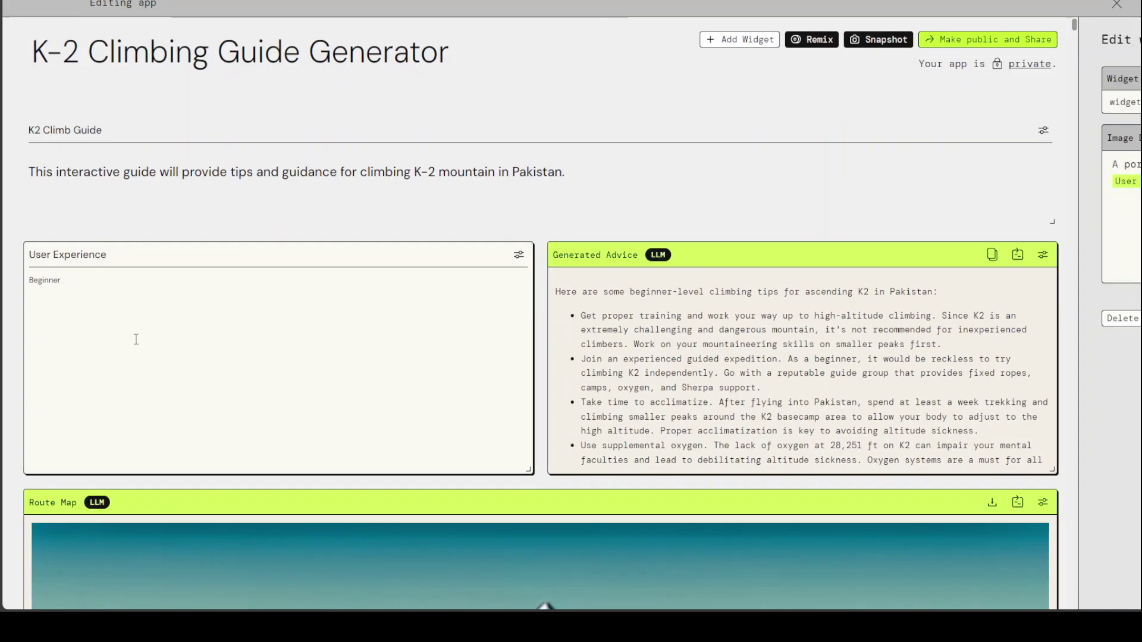
click(136, 303)
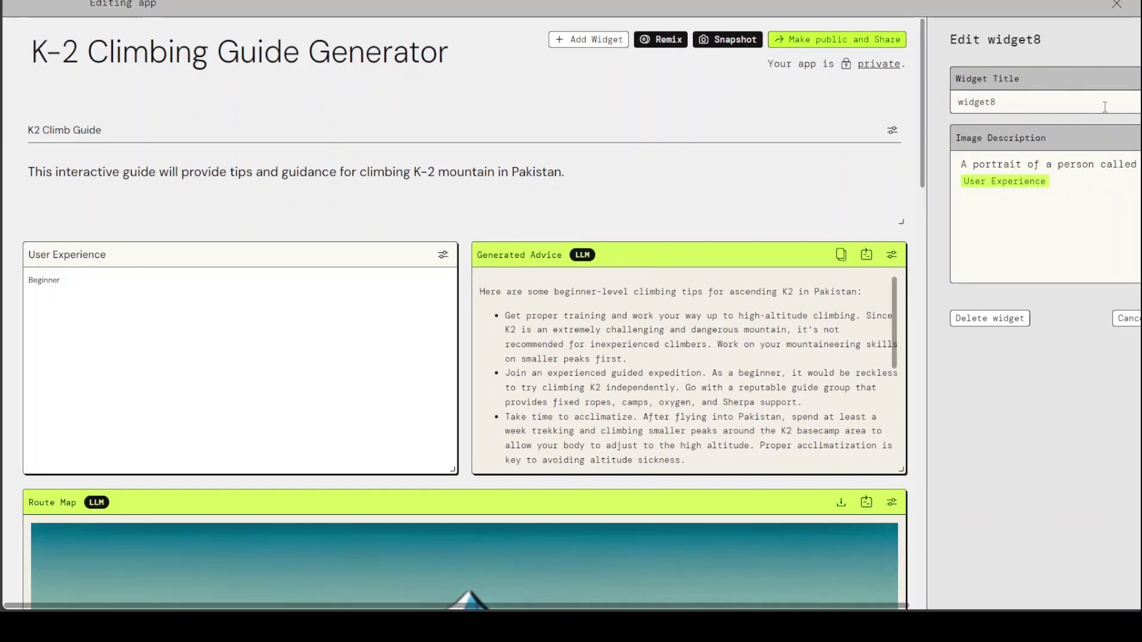
drag(1104, 107, 907, 102)
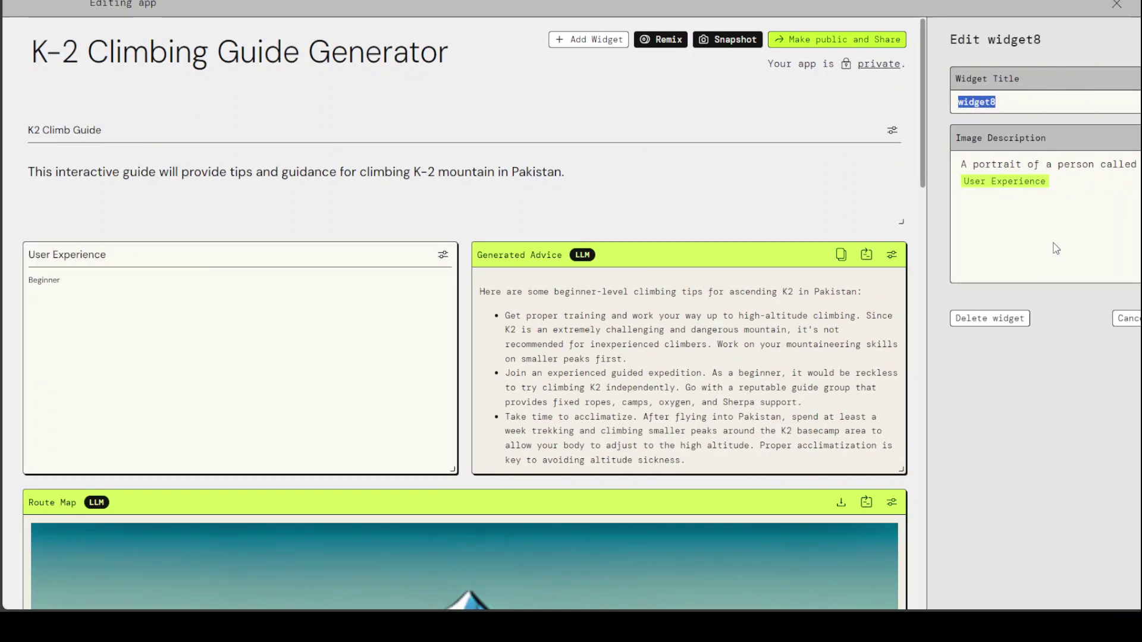
text(MyImage)
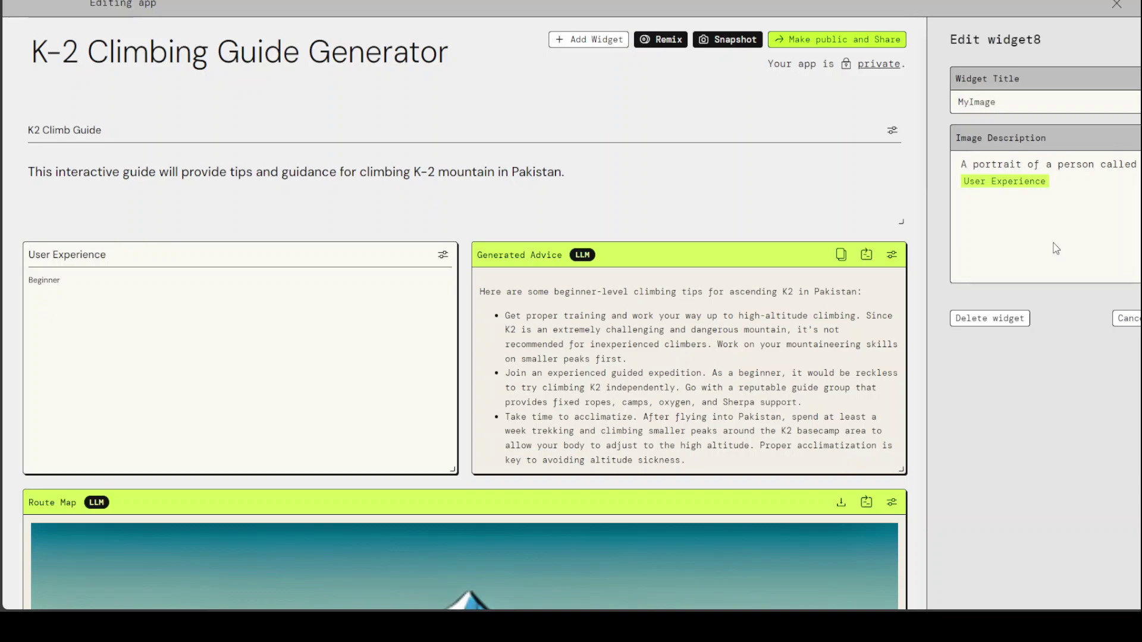
key(Tab)
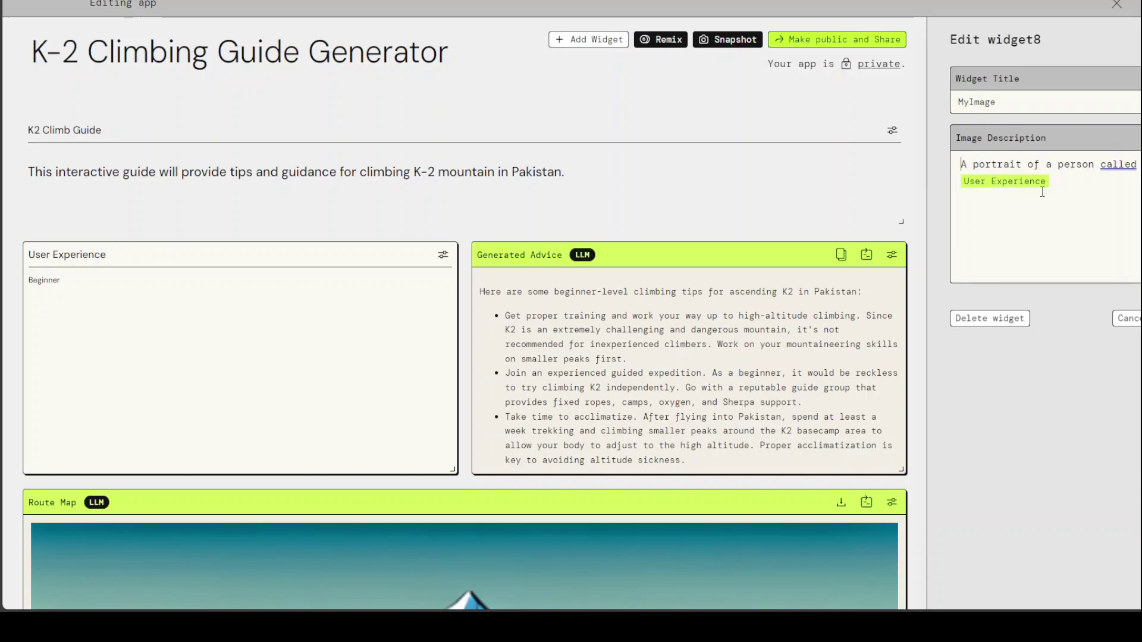
click(1042, 192)
Step: Replace the Beginner experience with a description of a Bollywood hero and review the regenerated advice
key(Escape)
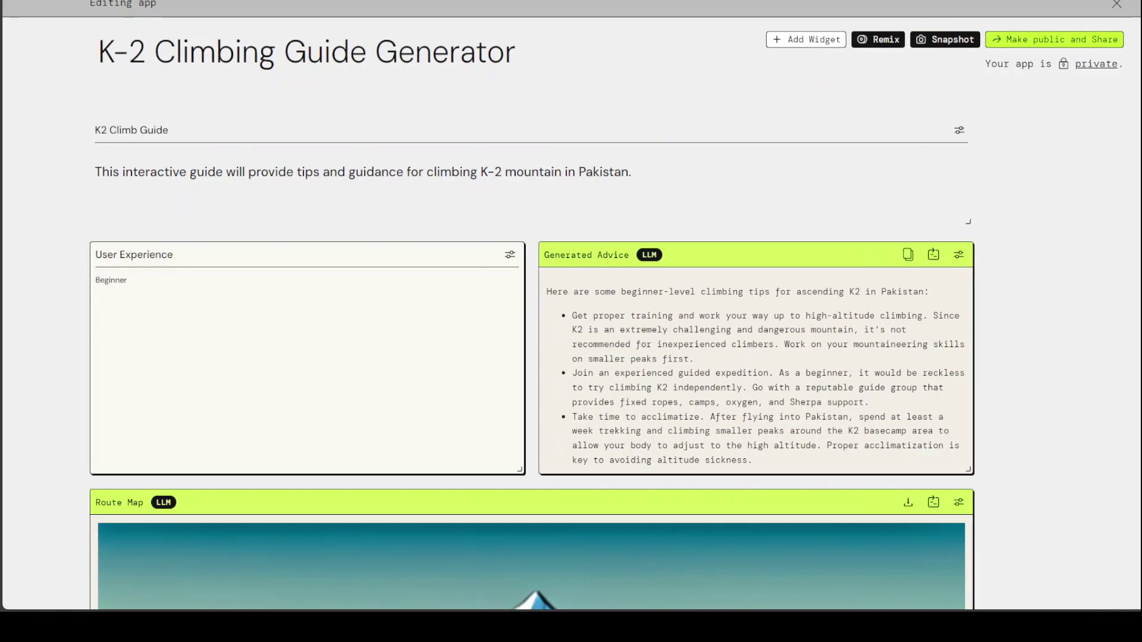
drag(123, 280, 98, 292)
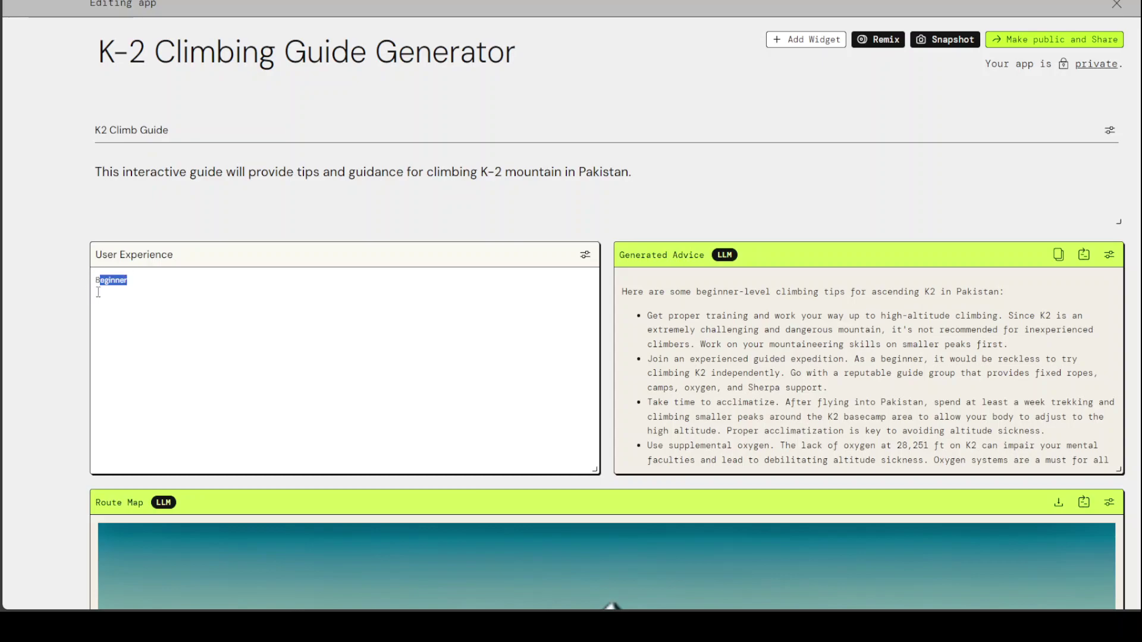
key(BackSpace)
key(BackSpace)
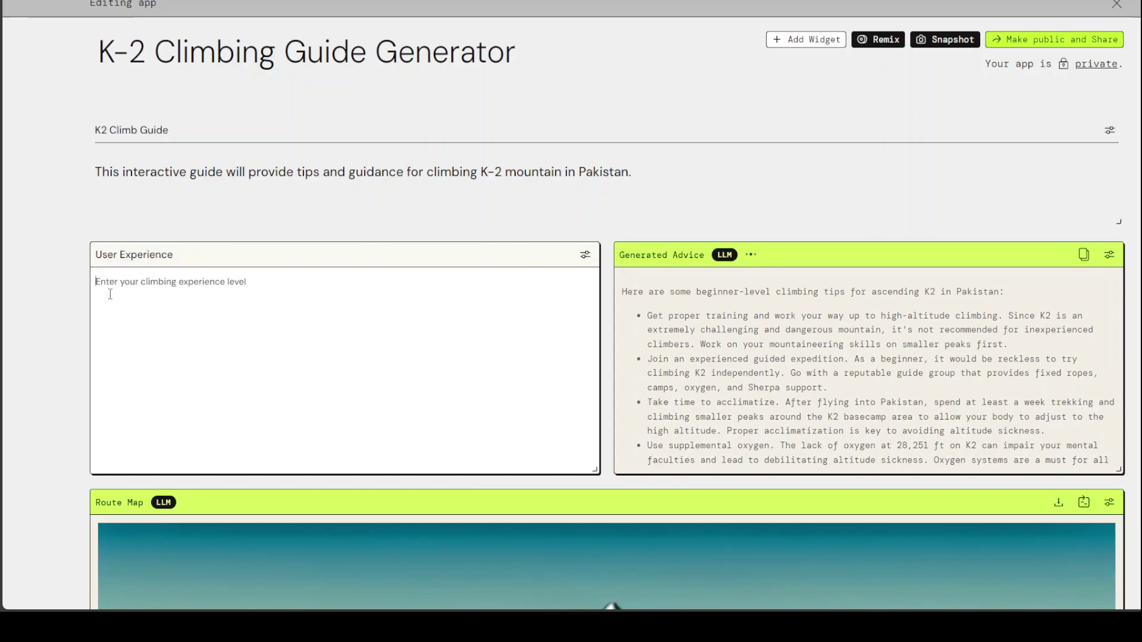
text(A)
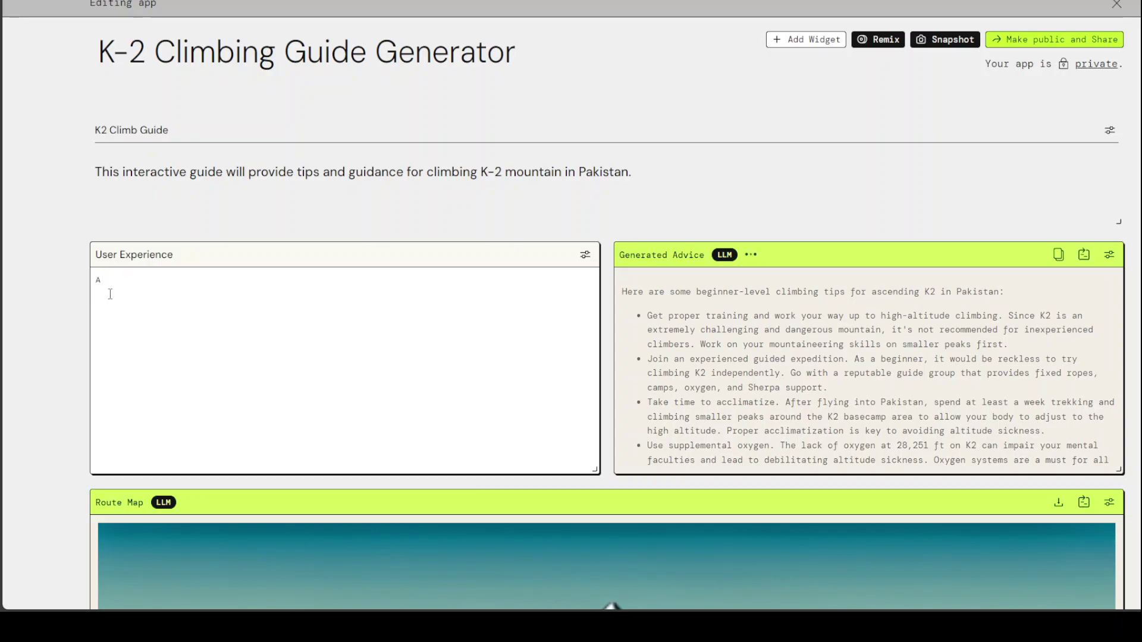
text( Bollywood hero like Shakrukh Khan)
key(Return)
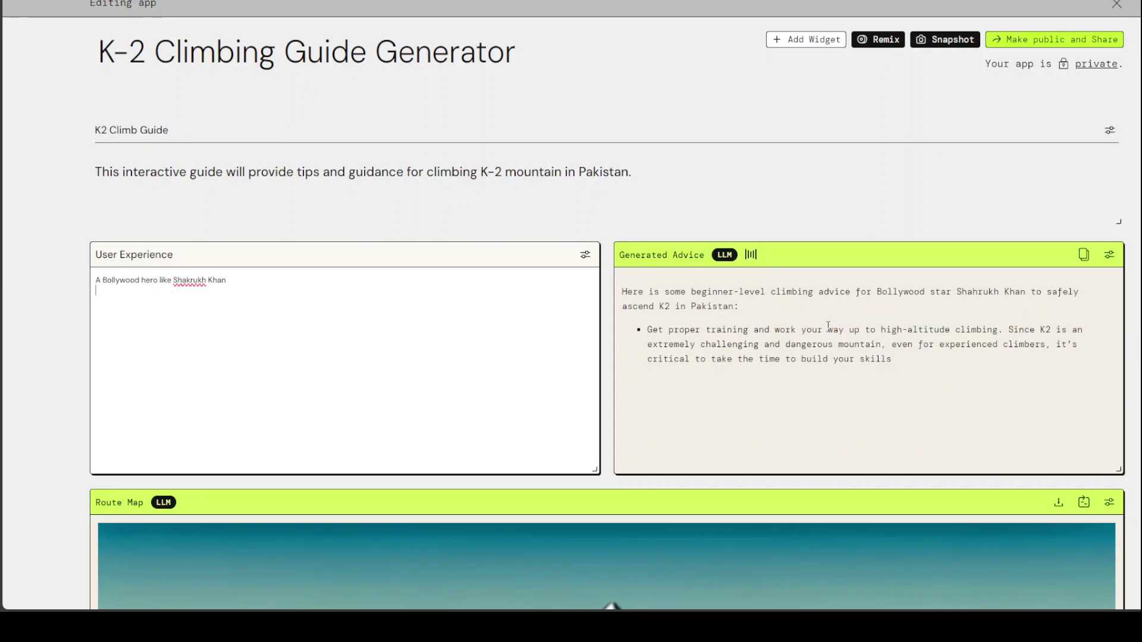
scroll(909, 430, down, 8)
scroll(907, 445, up, 6)
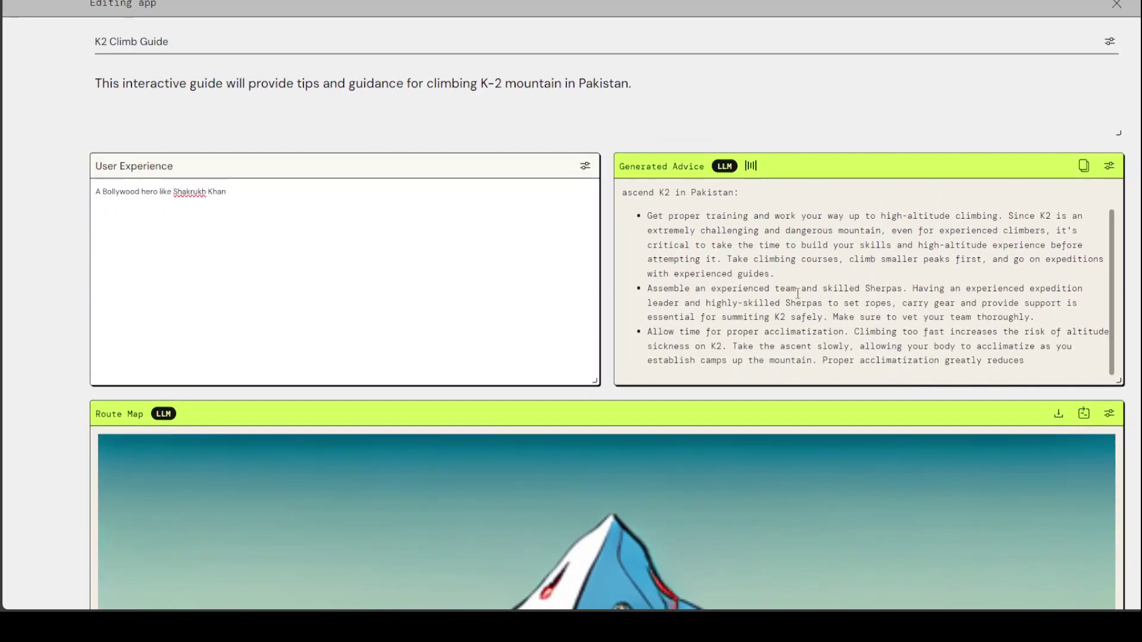
scroll(479, 359, down, 5)
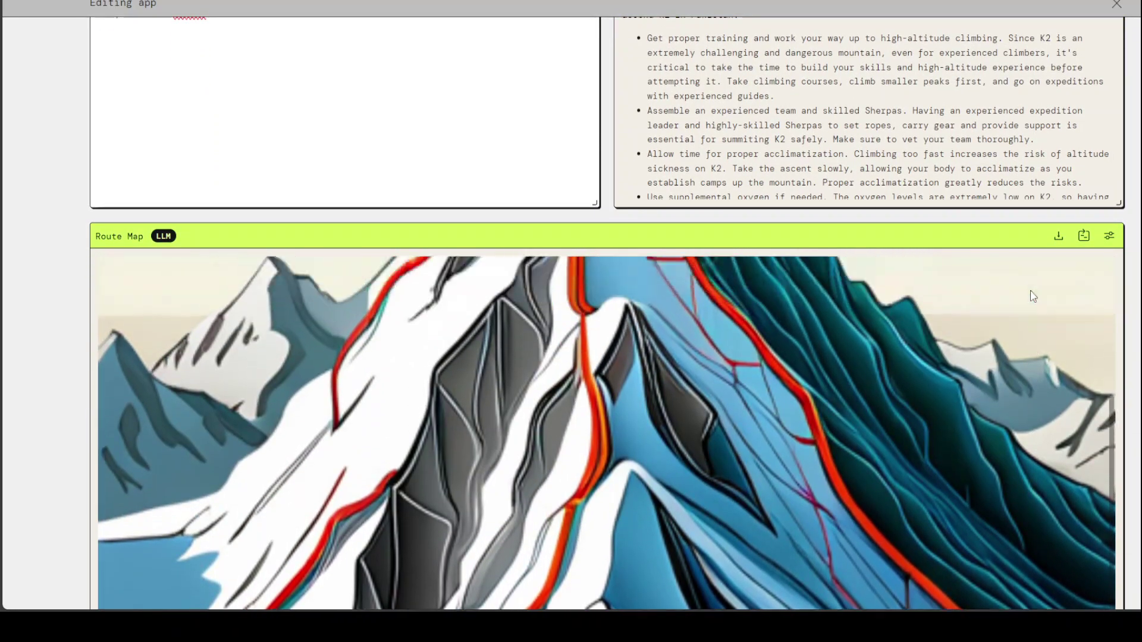
scroll(606, 356, up, 7)
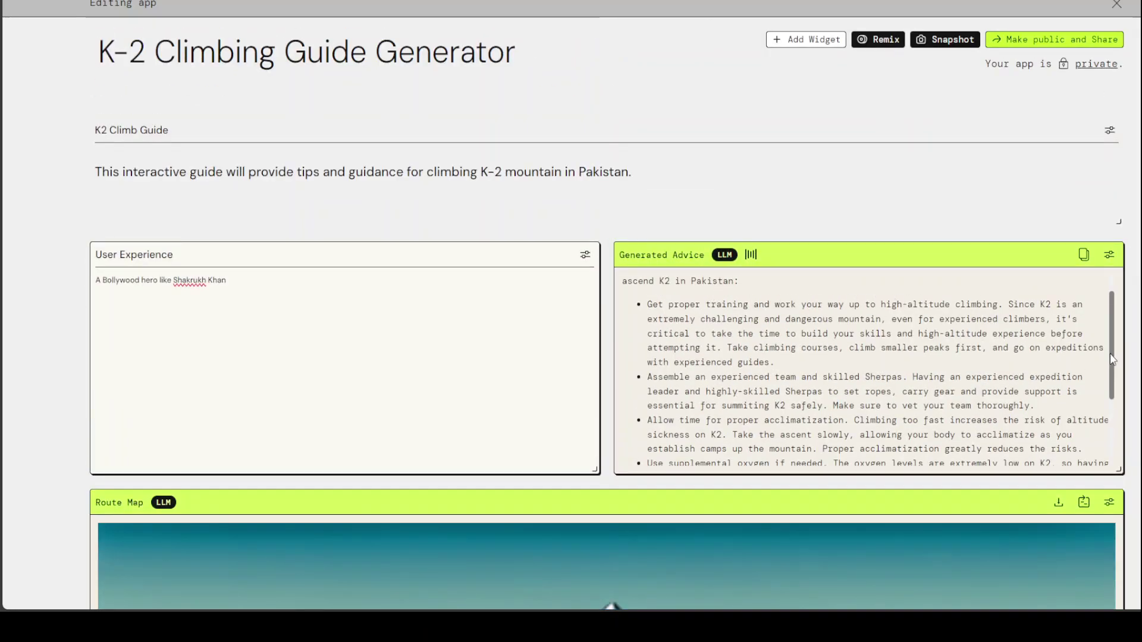
drag(1111, 383, 1109, 449)
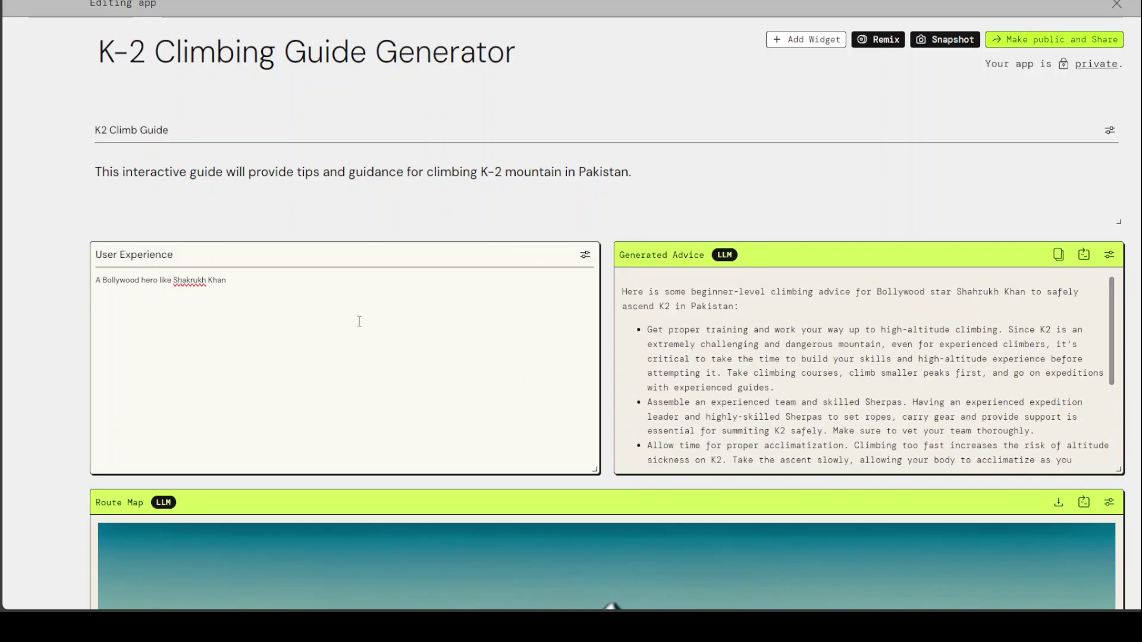
Step: Delete the User Experience widget, then add a new Image Generation widget
click(590, 259)
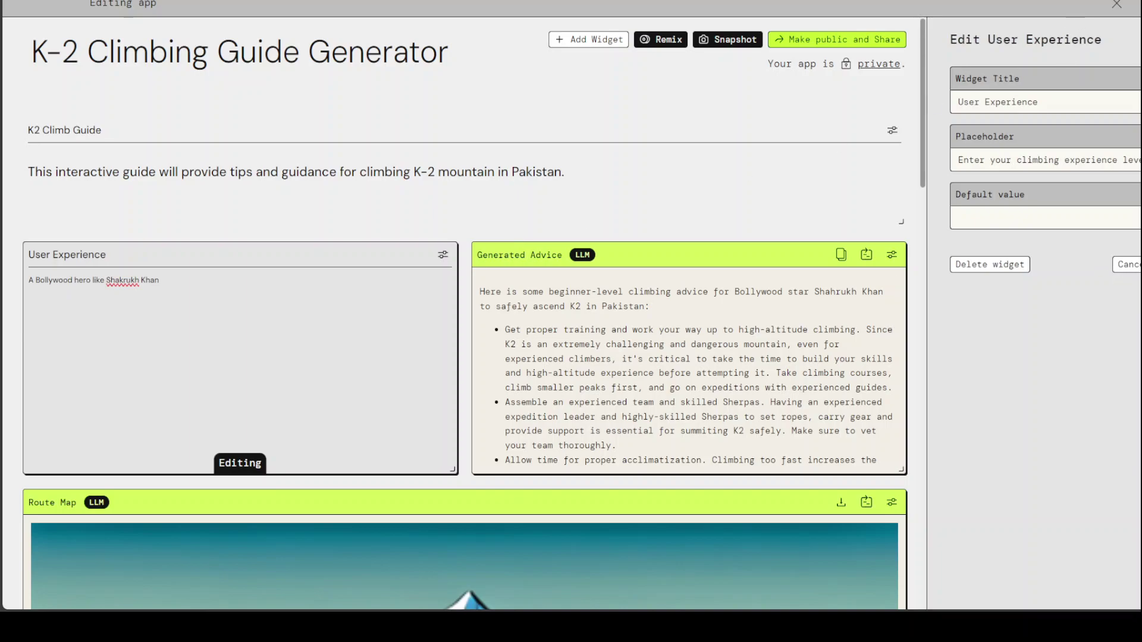
click(976, 266)
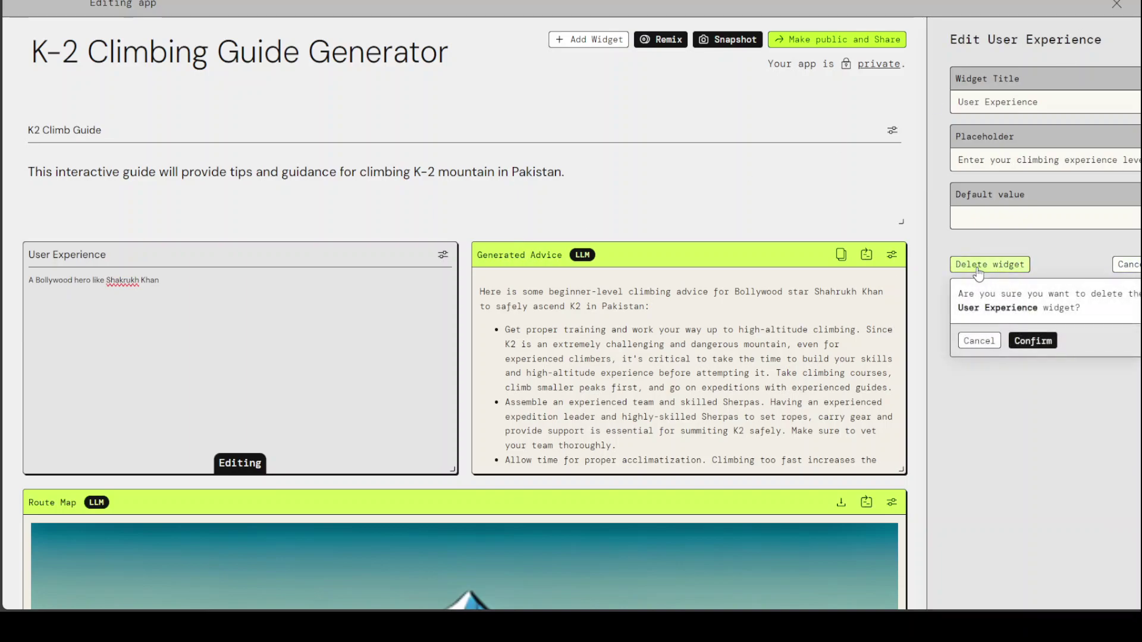
click(1029, 340)
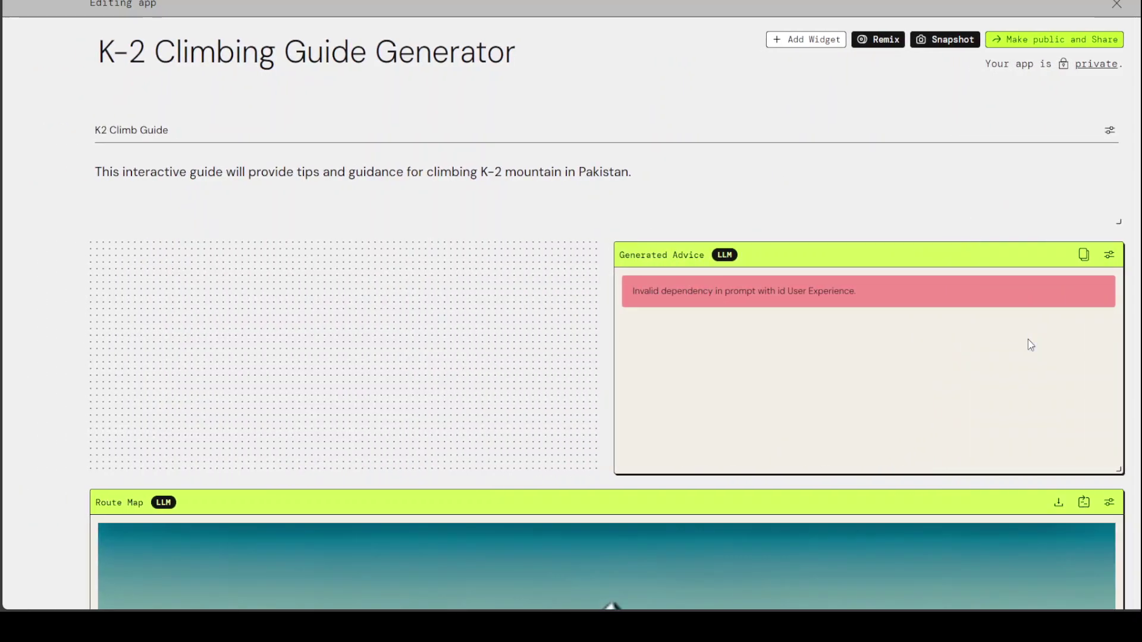
click(791, 41)
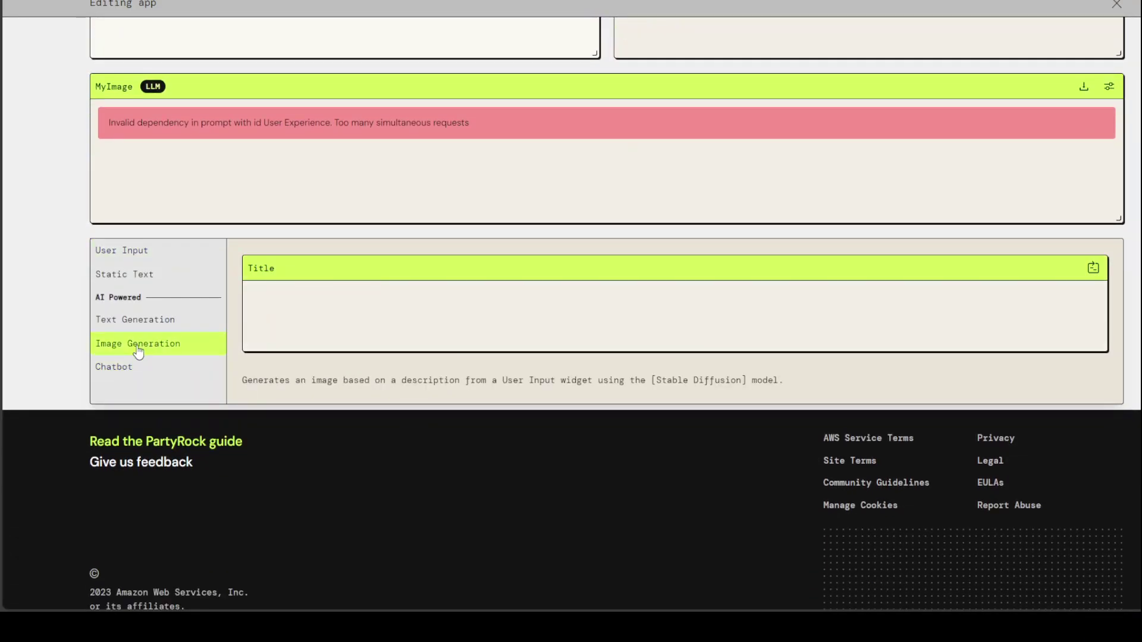
click(139, 343)
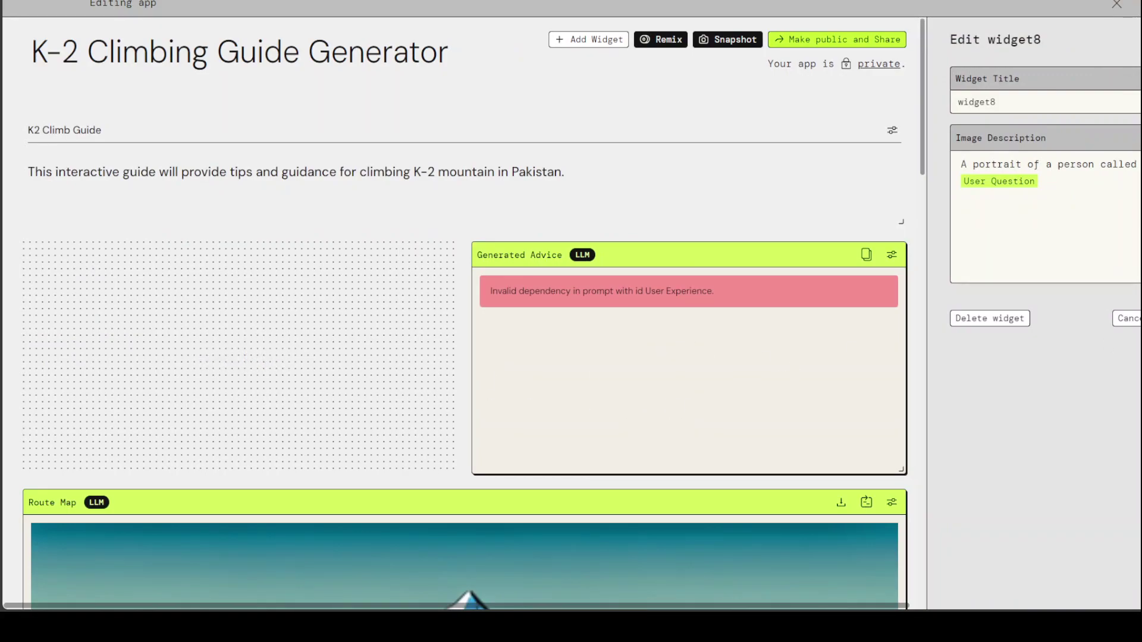
Step: Add an Image Generation widget, widget9, in the empty slot beside Generated Advice
key(Escape)
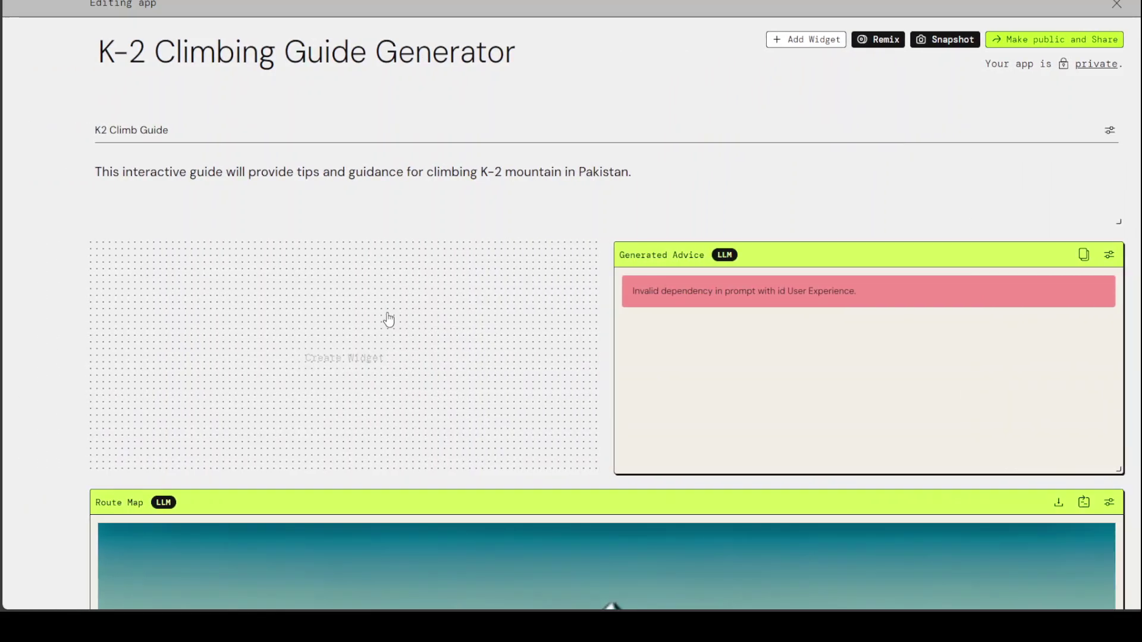
click(336, 360)
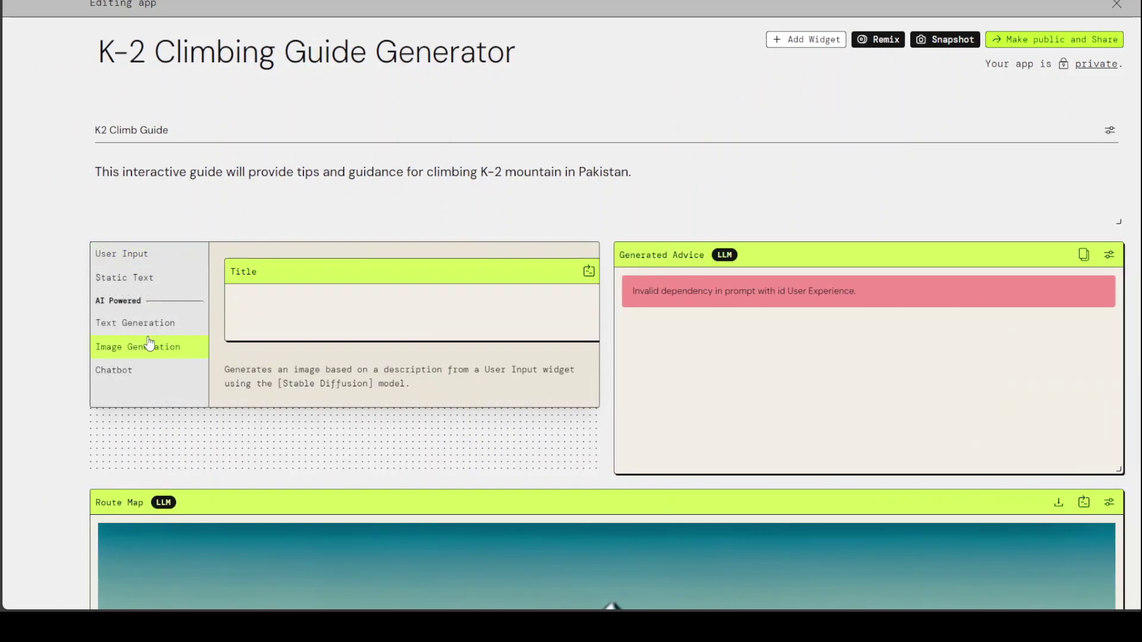
key(Escape)
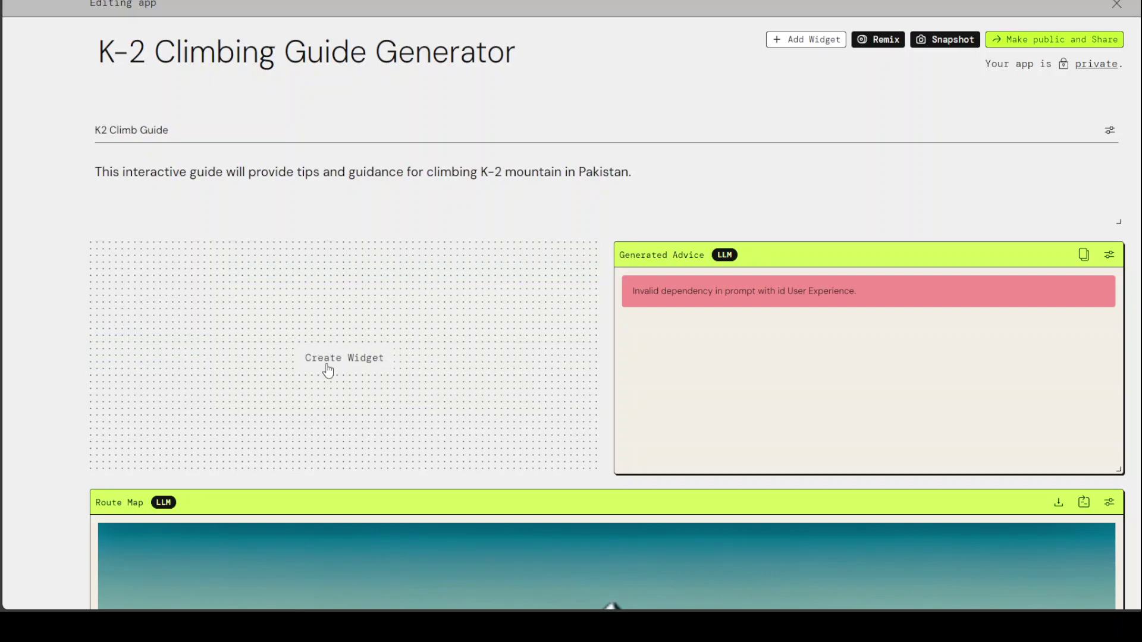
click(329, 370)
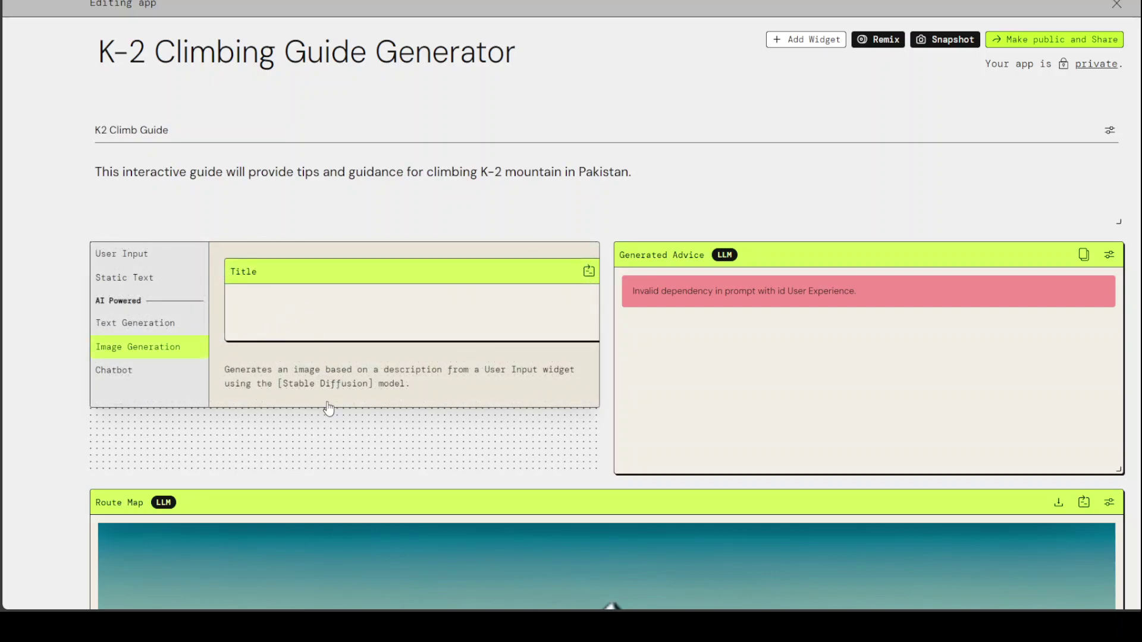
click(288, 318)
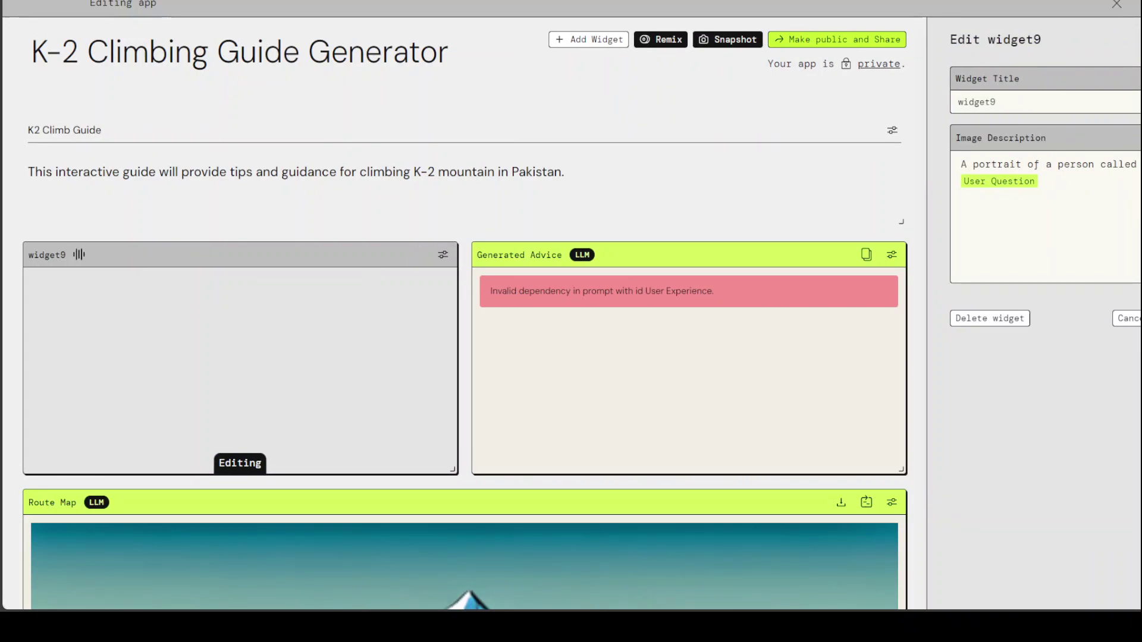
click(1128, 318)
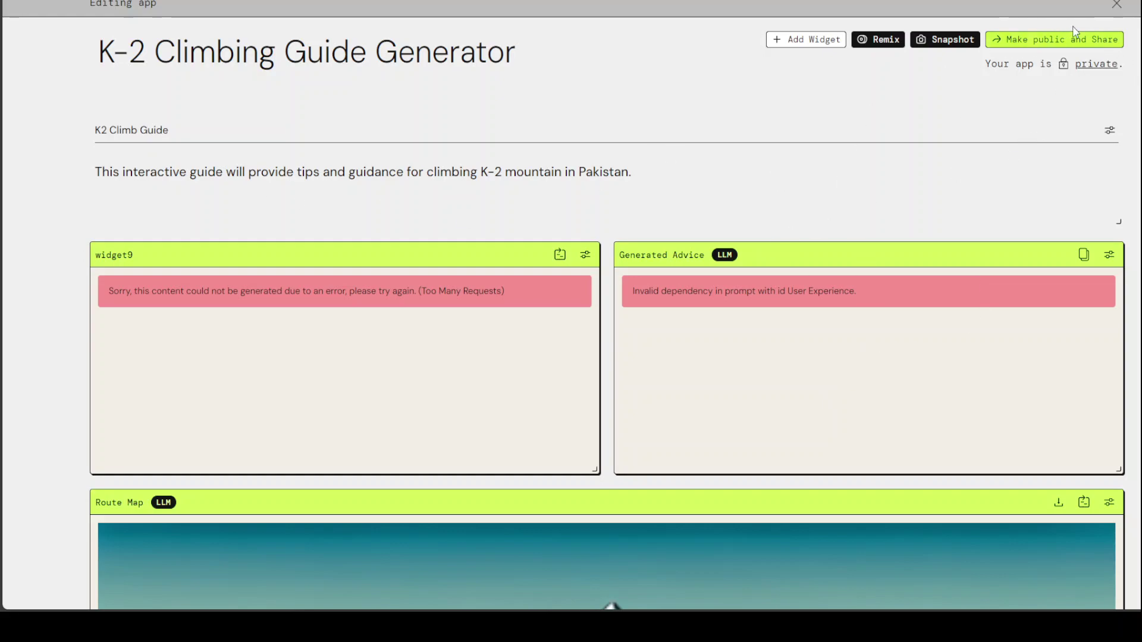
Step: Exit editing and view the K-2 Climbing Guide Generator in Backstage My Apps
click(1116, 6)
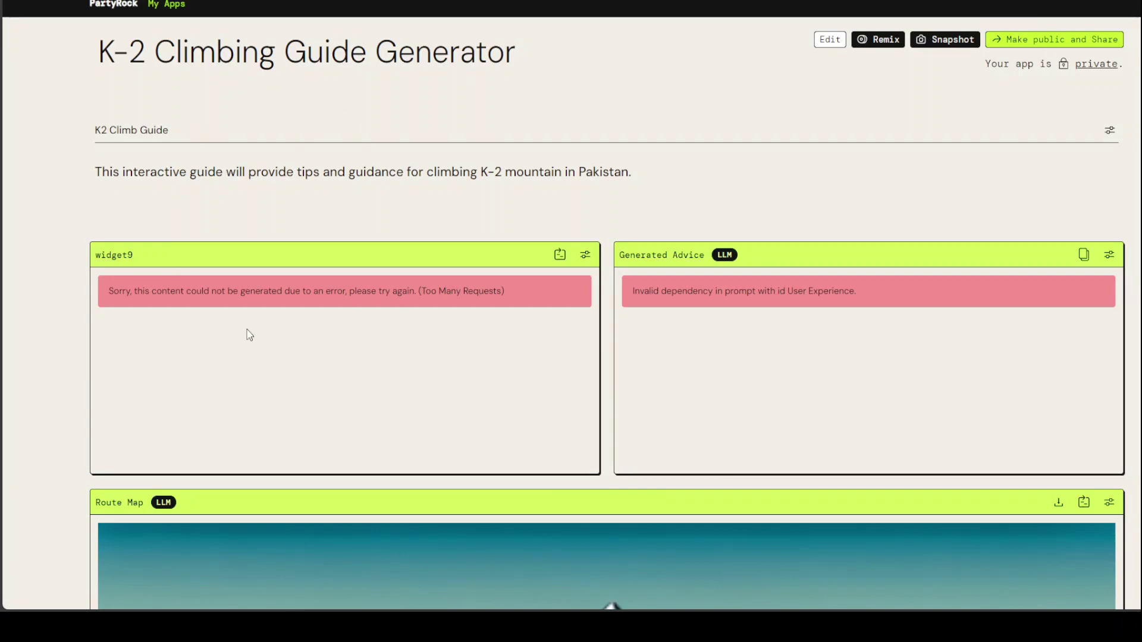
click(167, 6)
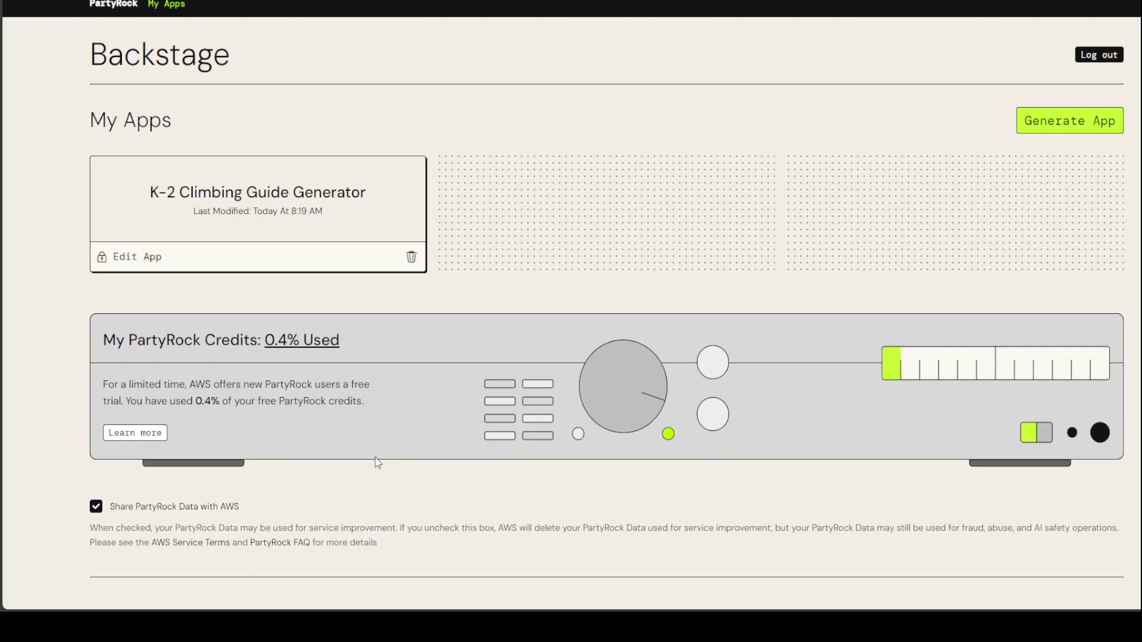
scroll(452, 387, down, 5)
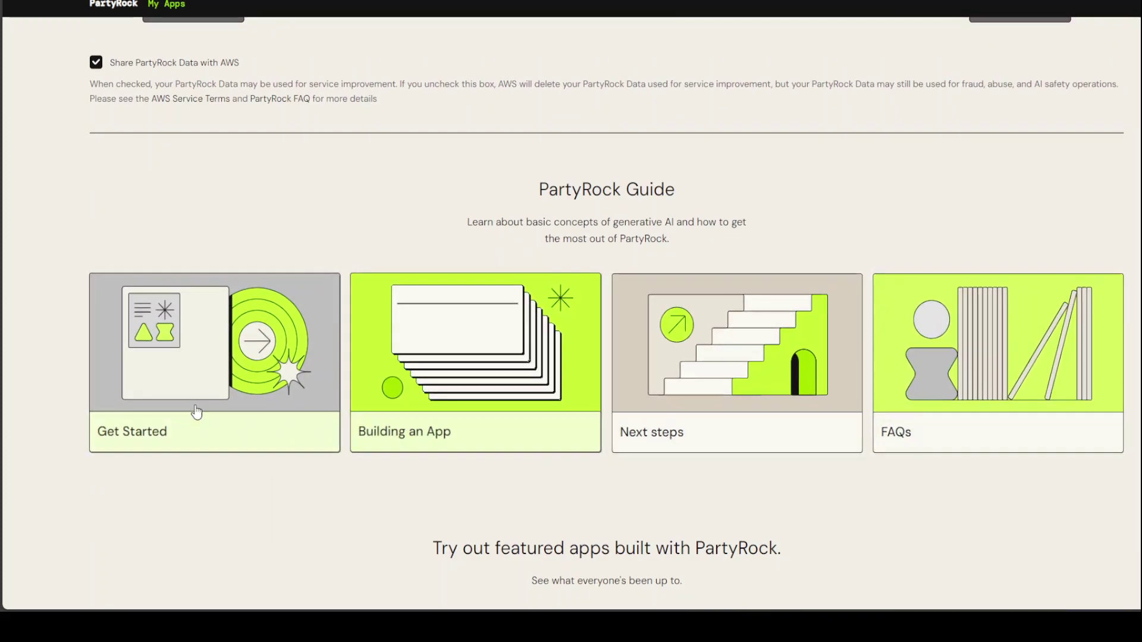
scroll(339, 449, down, 6)
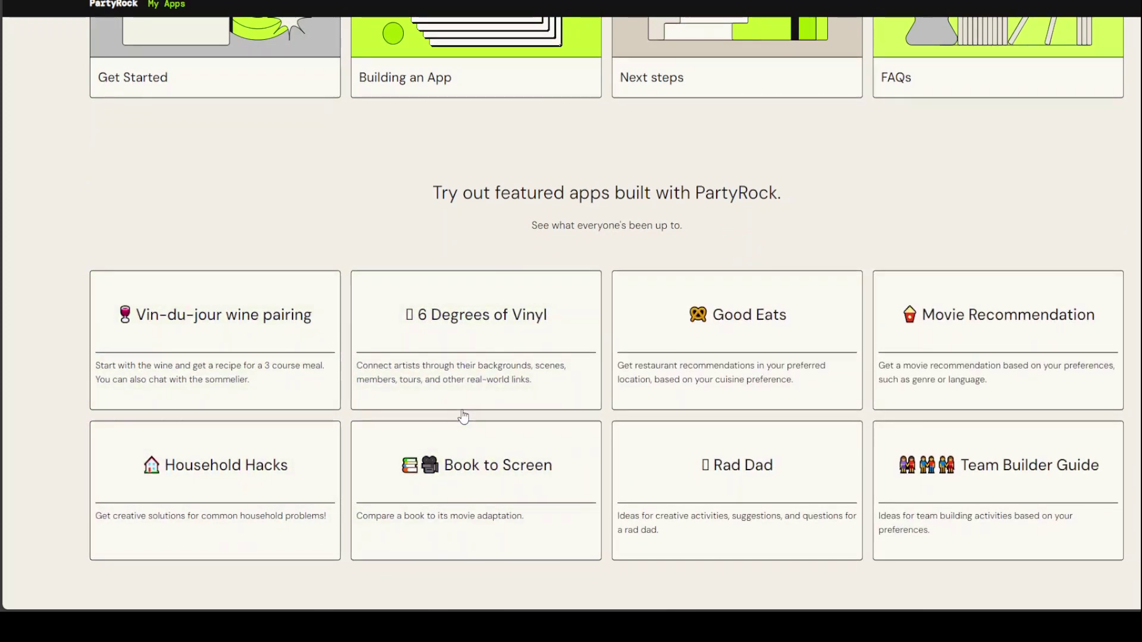
scroll(461, 415, down, 6)
scroll(466, 419, up, 7)
scroll(481, 414, up, 12)
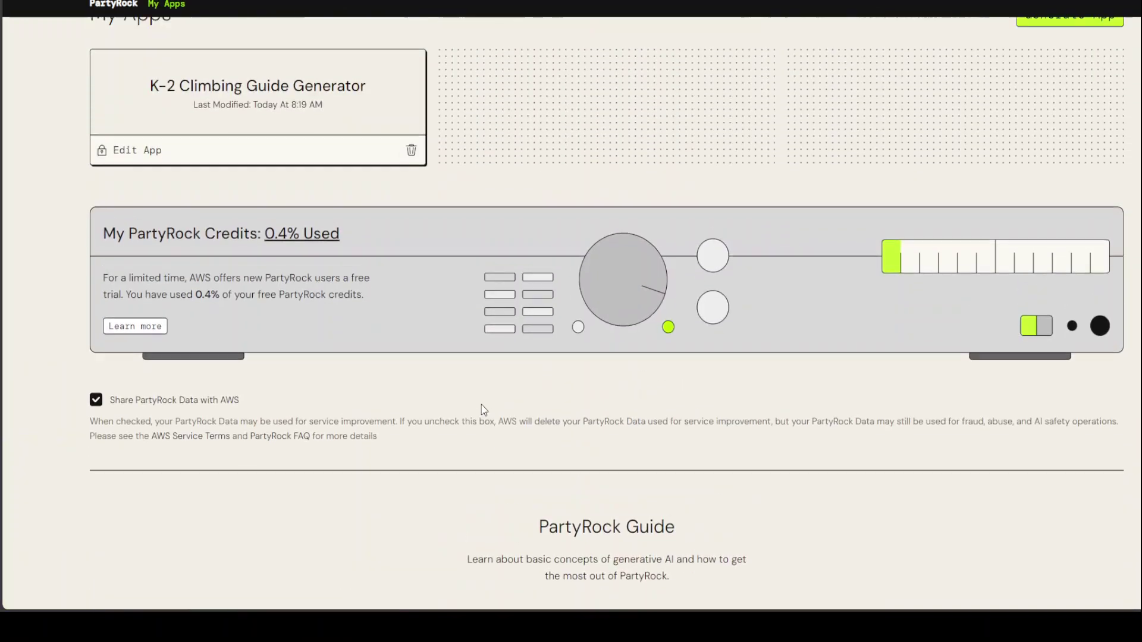